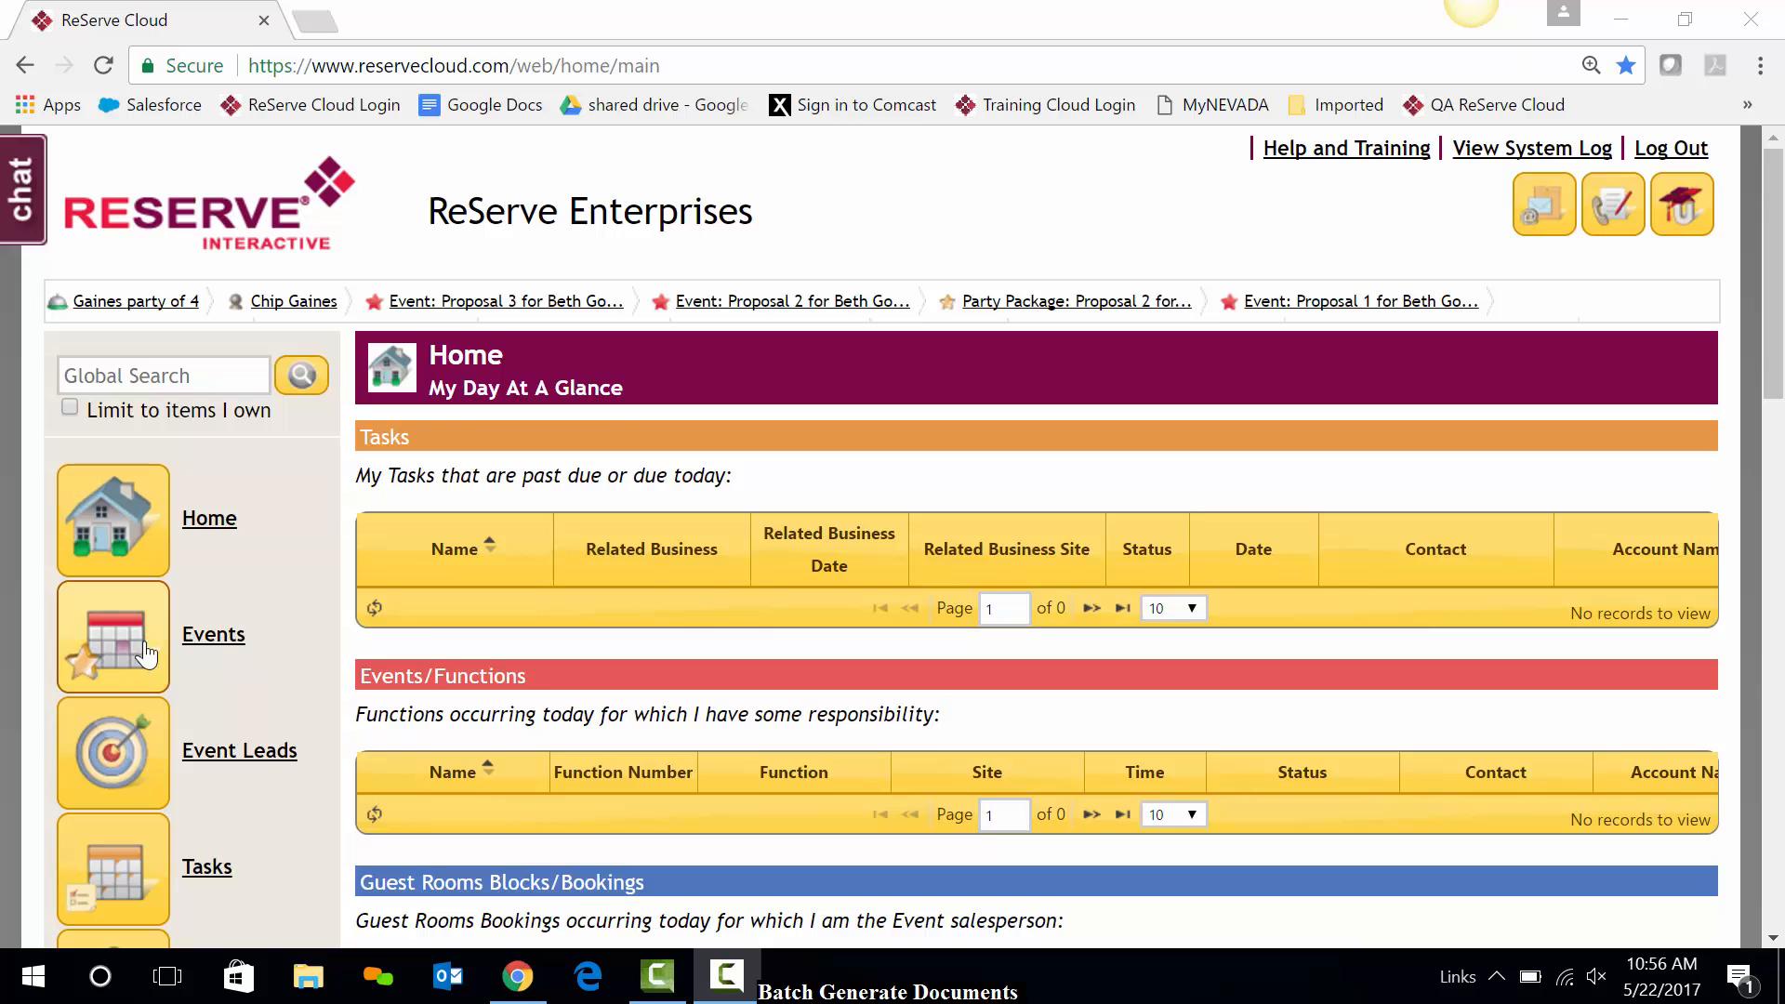
Open batch document generation for events and set the start of the event date range to 05/18/2017.
{"action": "left_click", "coordinate": [127, 651]}
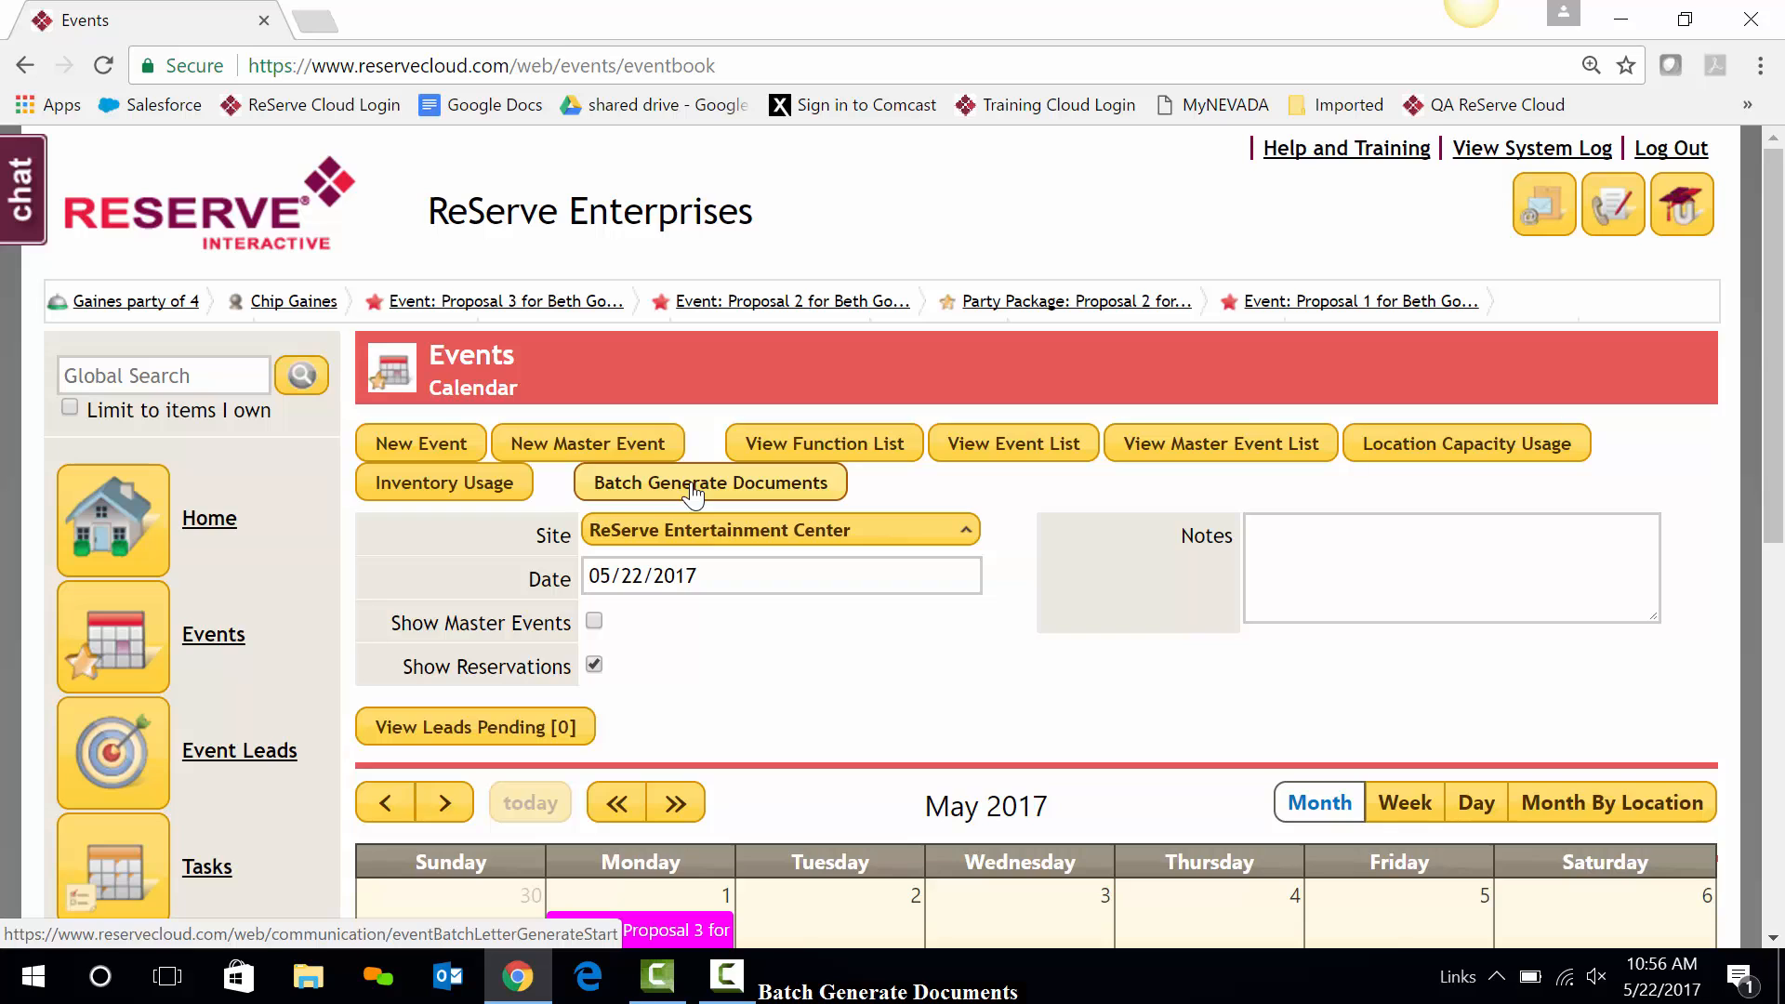
{"action": "left_click", "coordinate": [693, 483]}
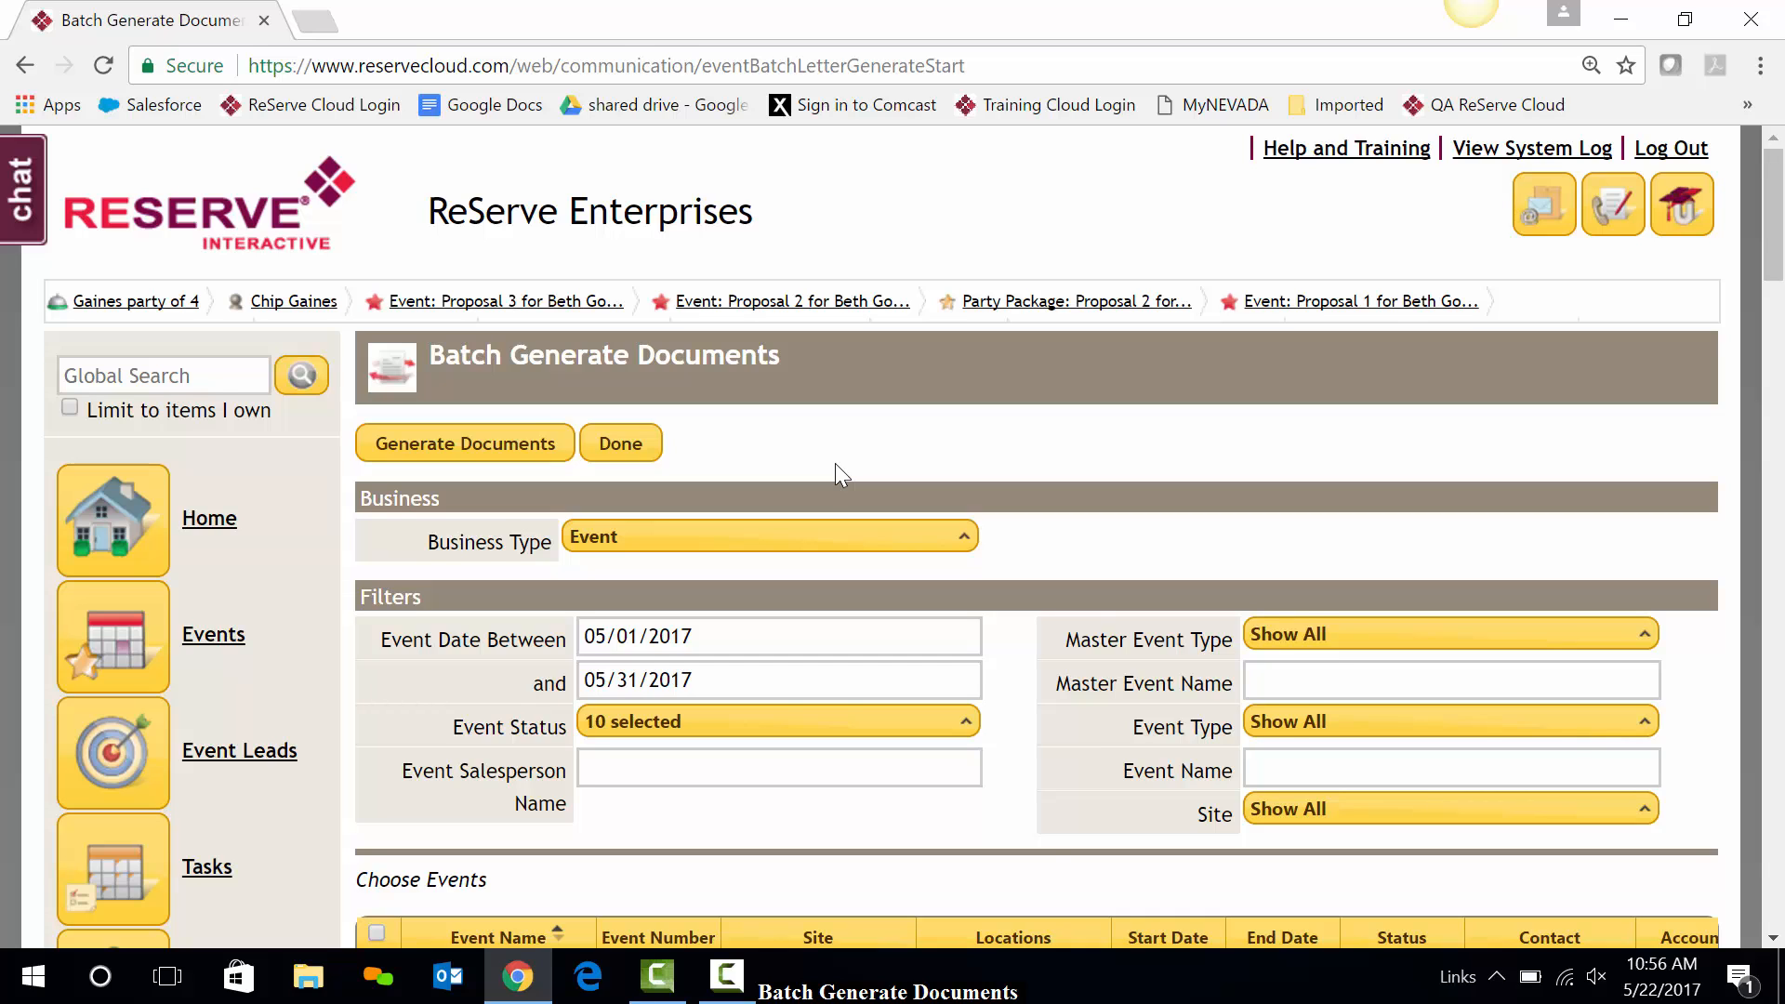
{"action": "scroll", "coordinate": [834, 463], "scroll_direction": "down", "scroll_amount": 1}
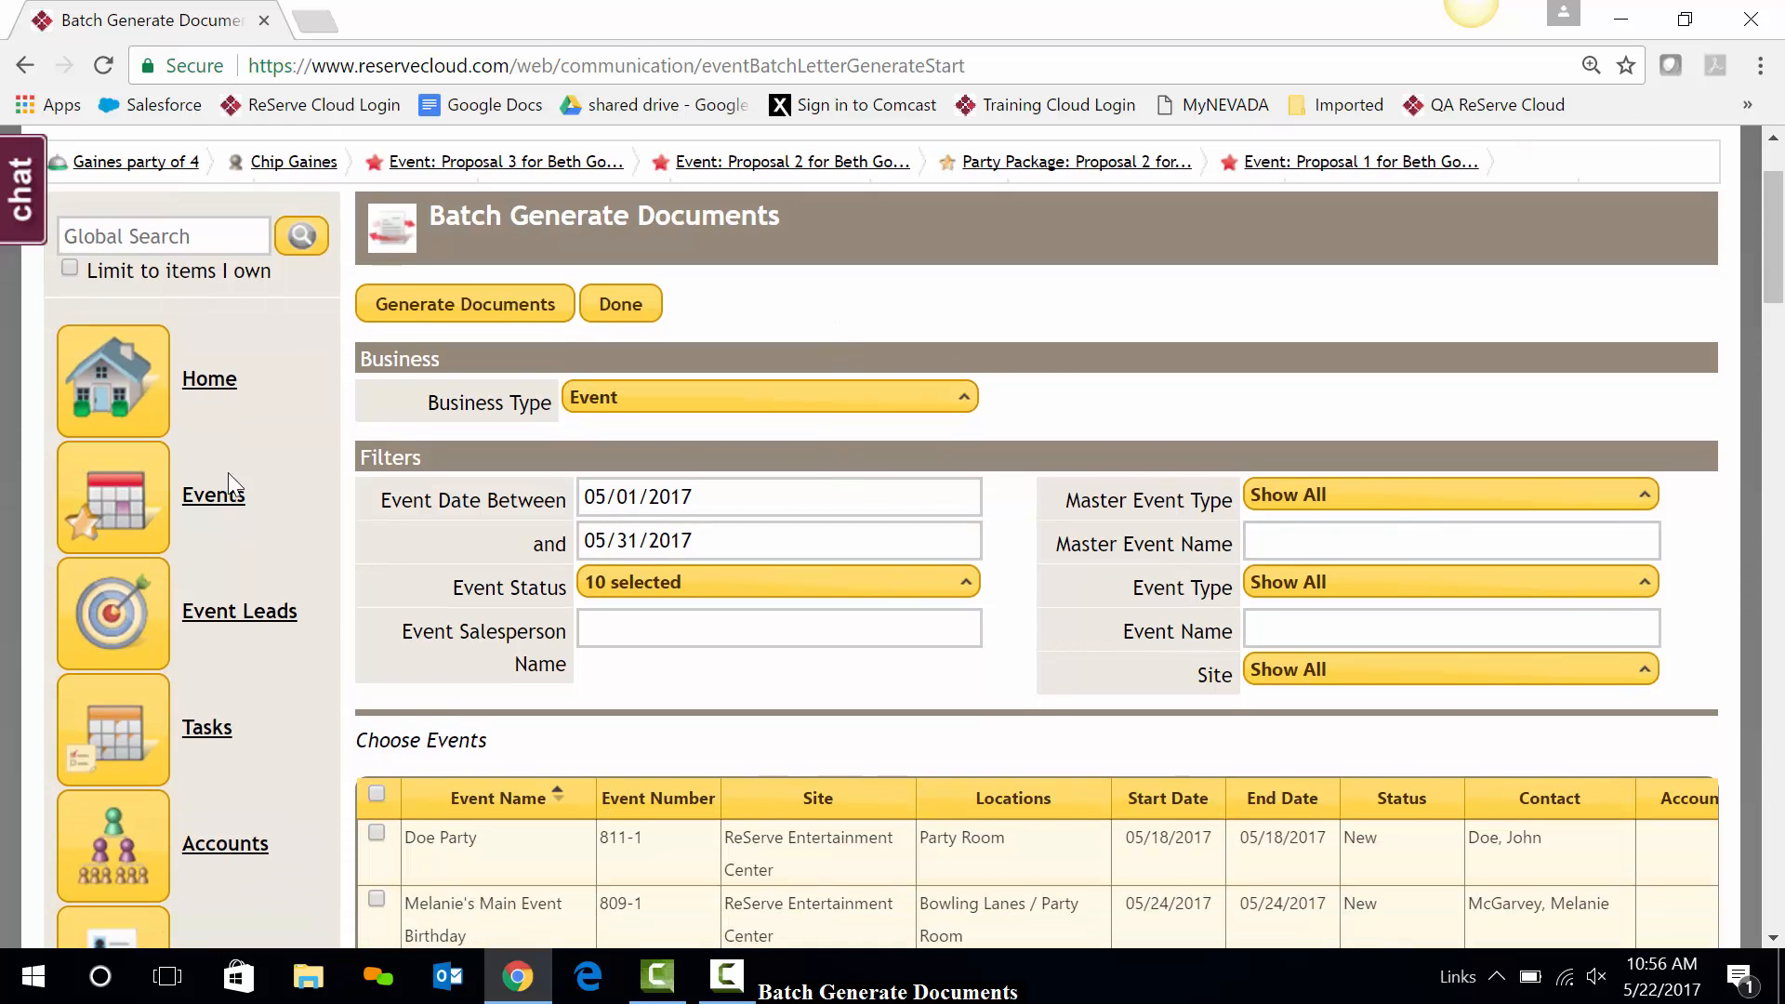
{"action": "scroll", "coordinate": [293, 520], "scroll_direction": "down", "scroll_amount": 1}
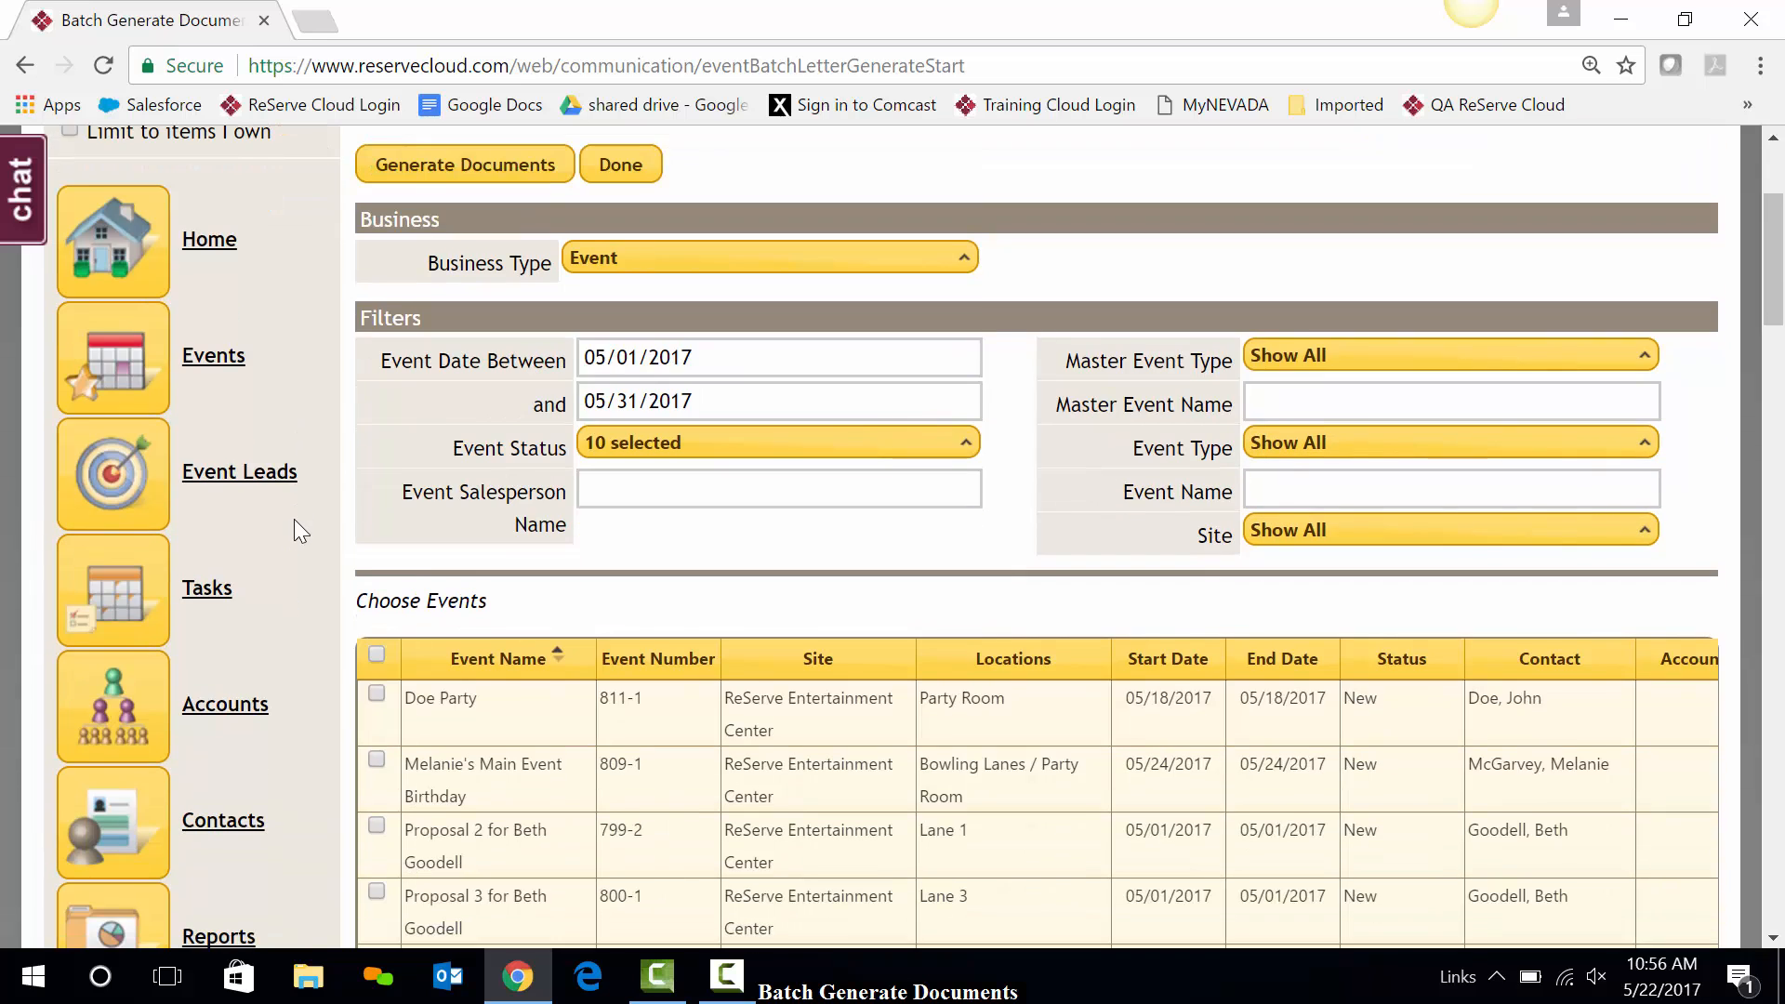
{"action": "left_click", "coordinate": [716, 357]}
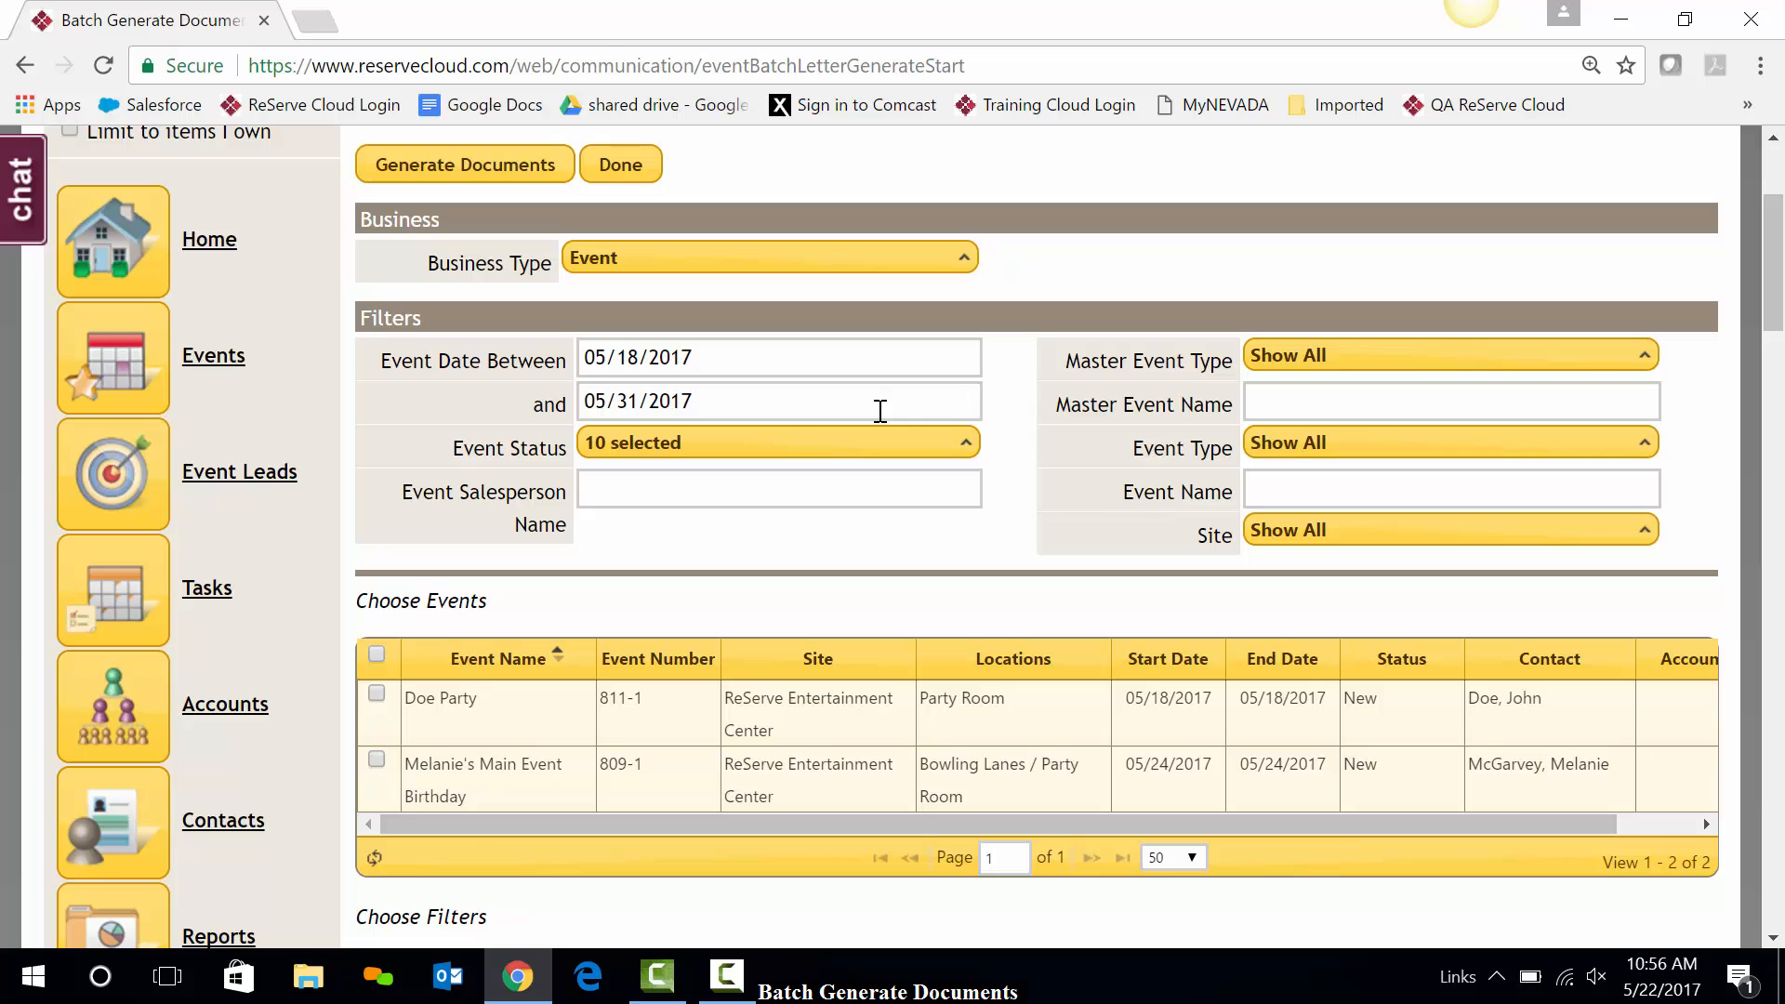
Review the event status filter choices without changing them and select all events in the filtered list.
{"action": "left_click", "coordinate": [837, 440]}
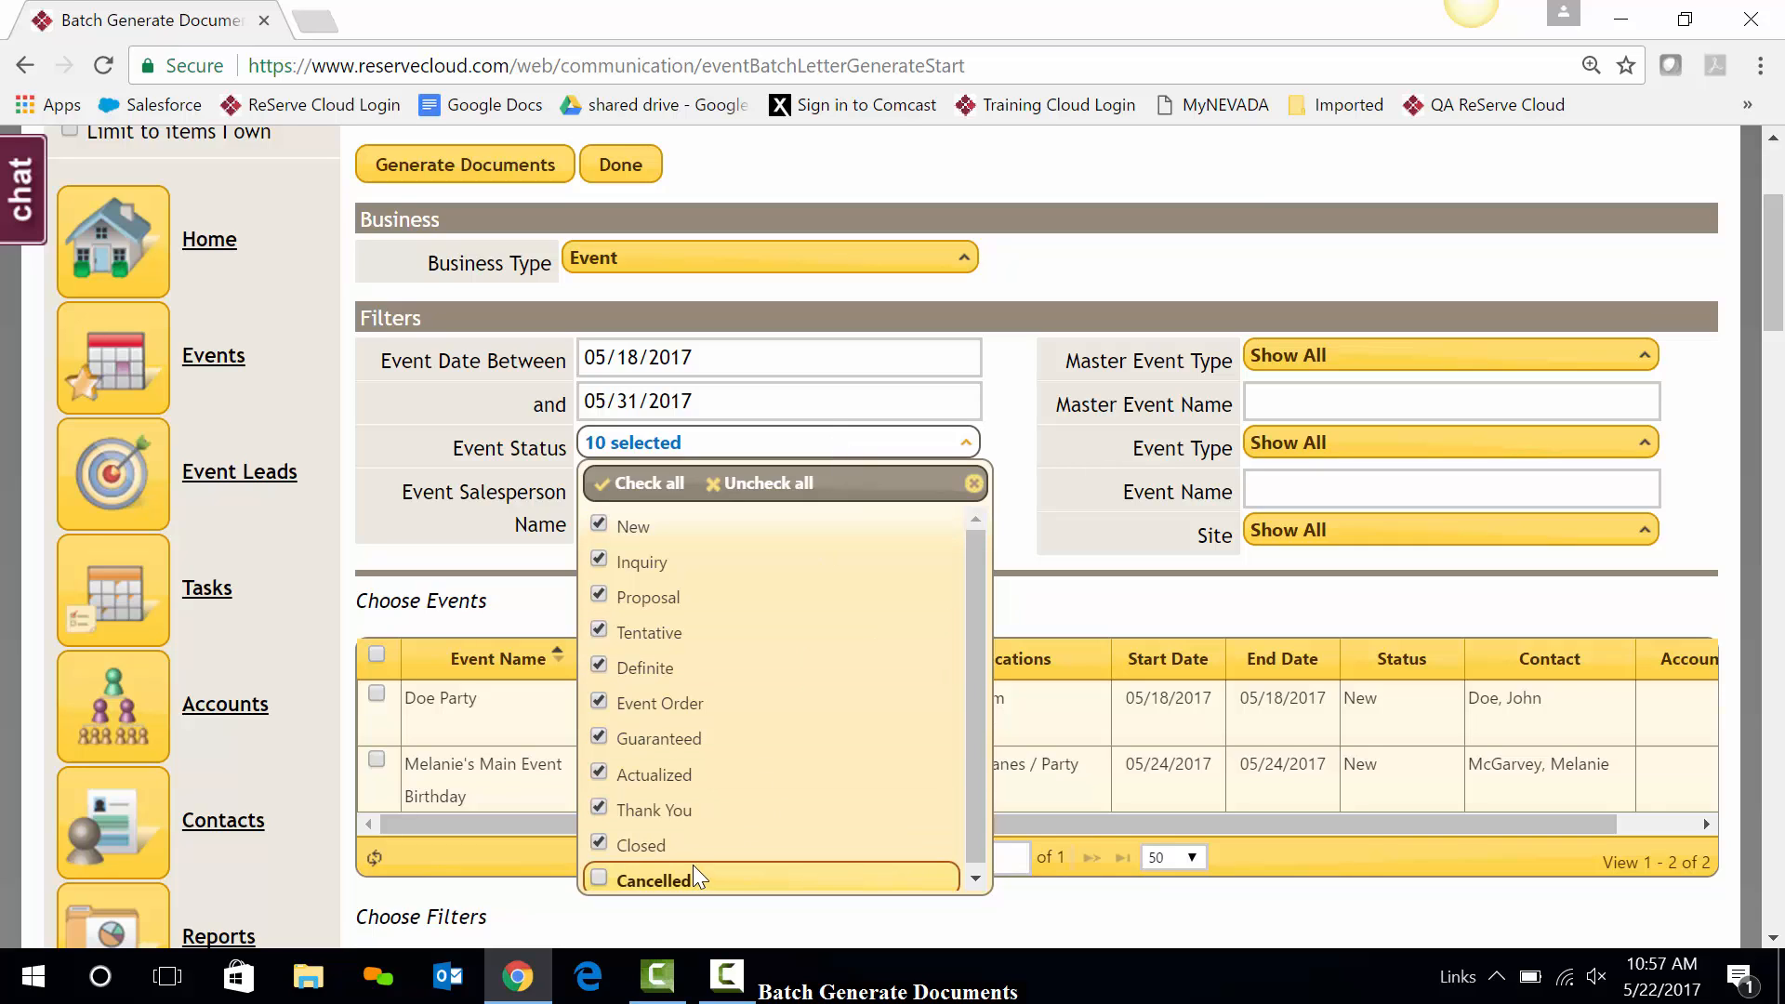
{"action": "left_click", "coordinate": [1013, 492]}
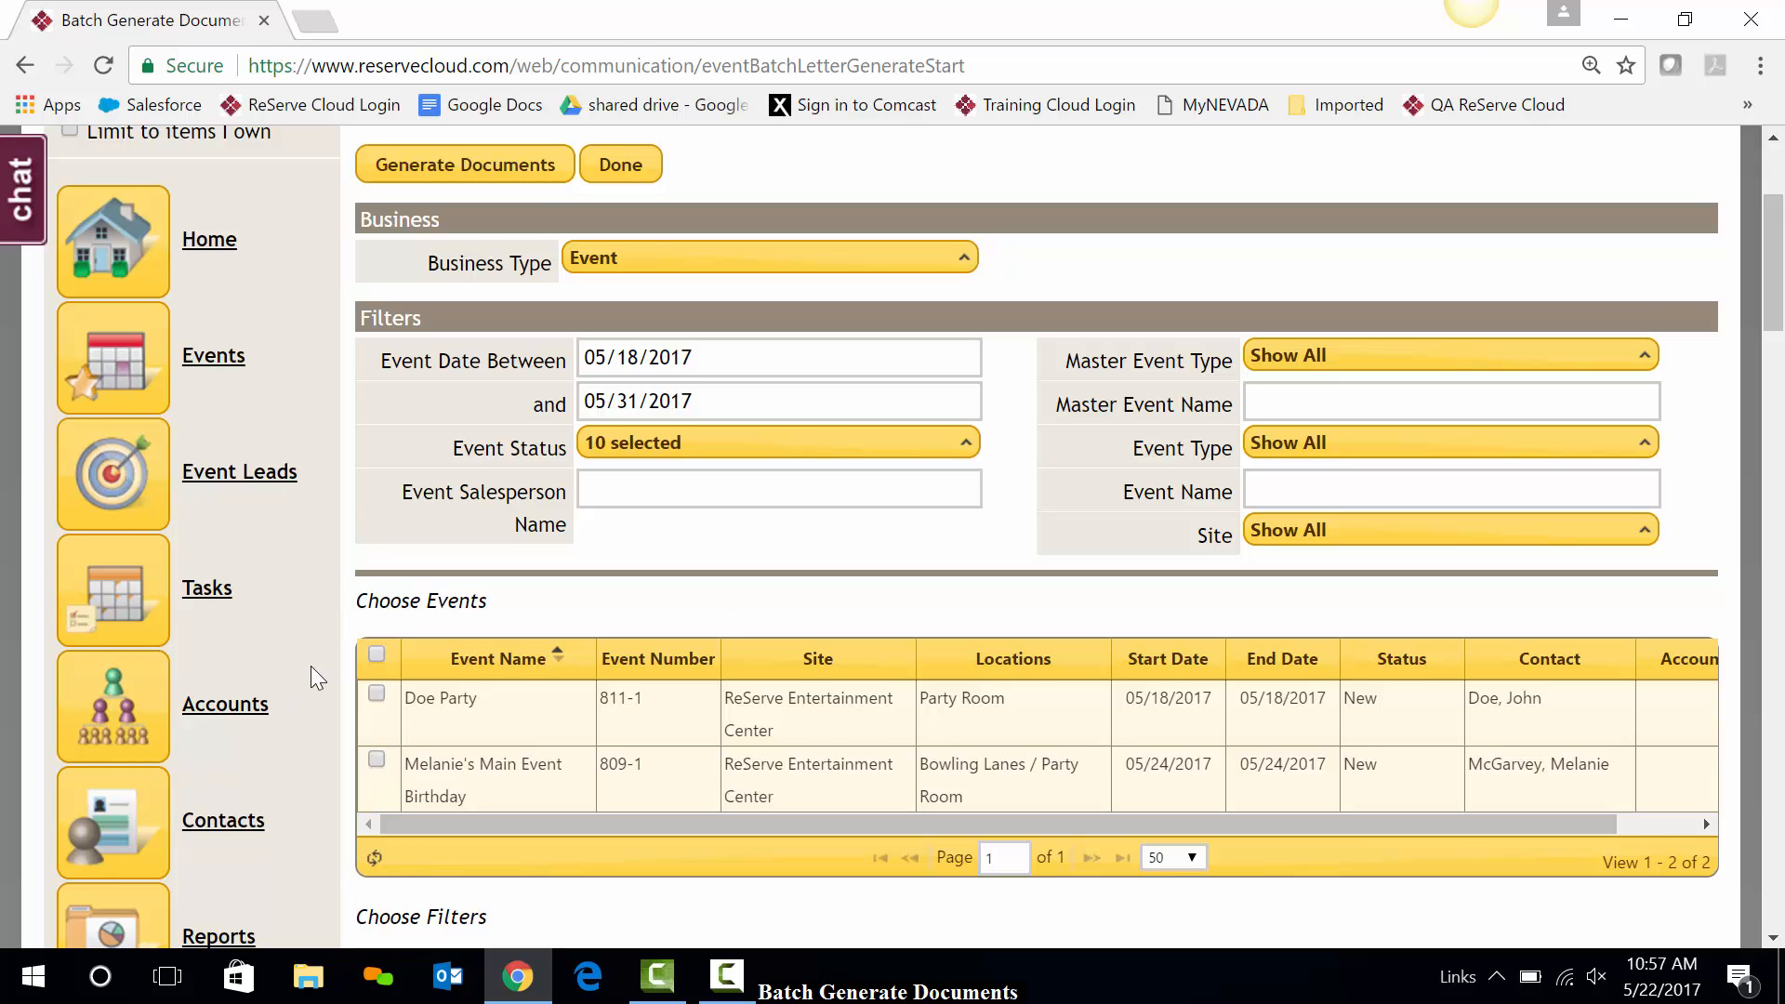
{"action": "scroll", "coordinate": [311, 666], "scroll_direction": "down", "scroll_amount": 1}
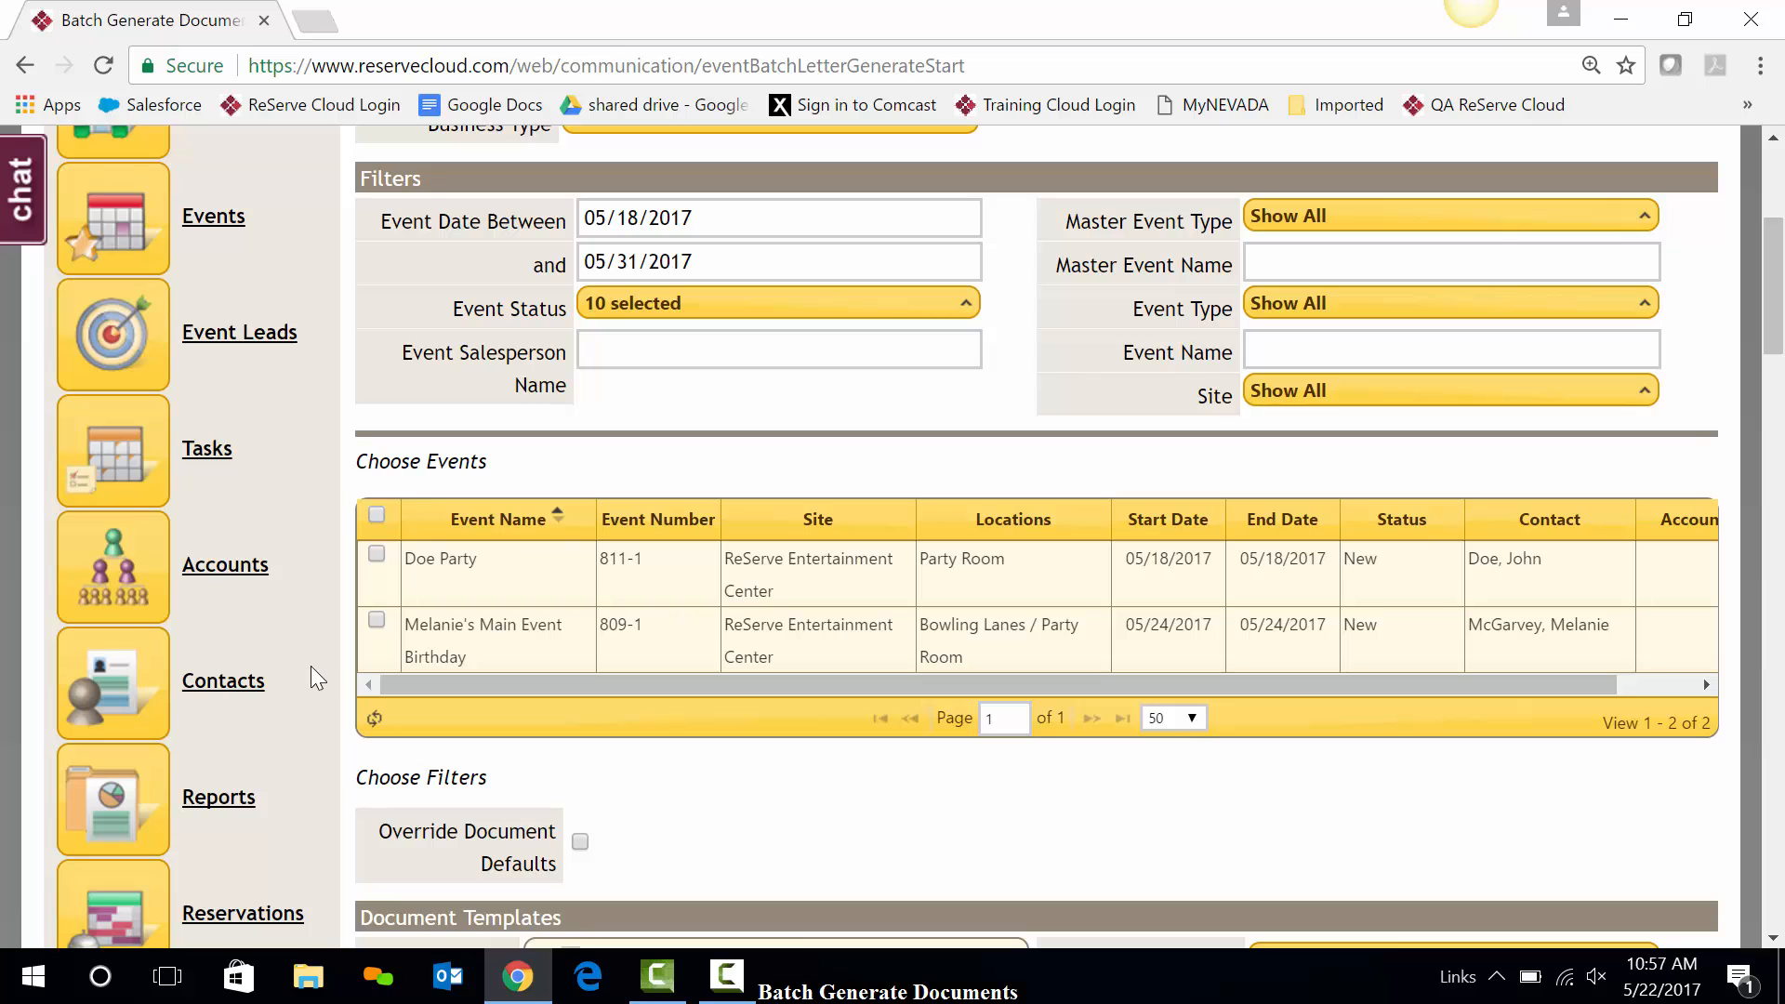
{"action": "left_click", "coordinate": [376, 516]}
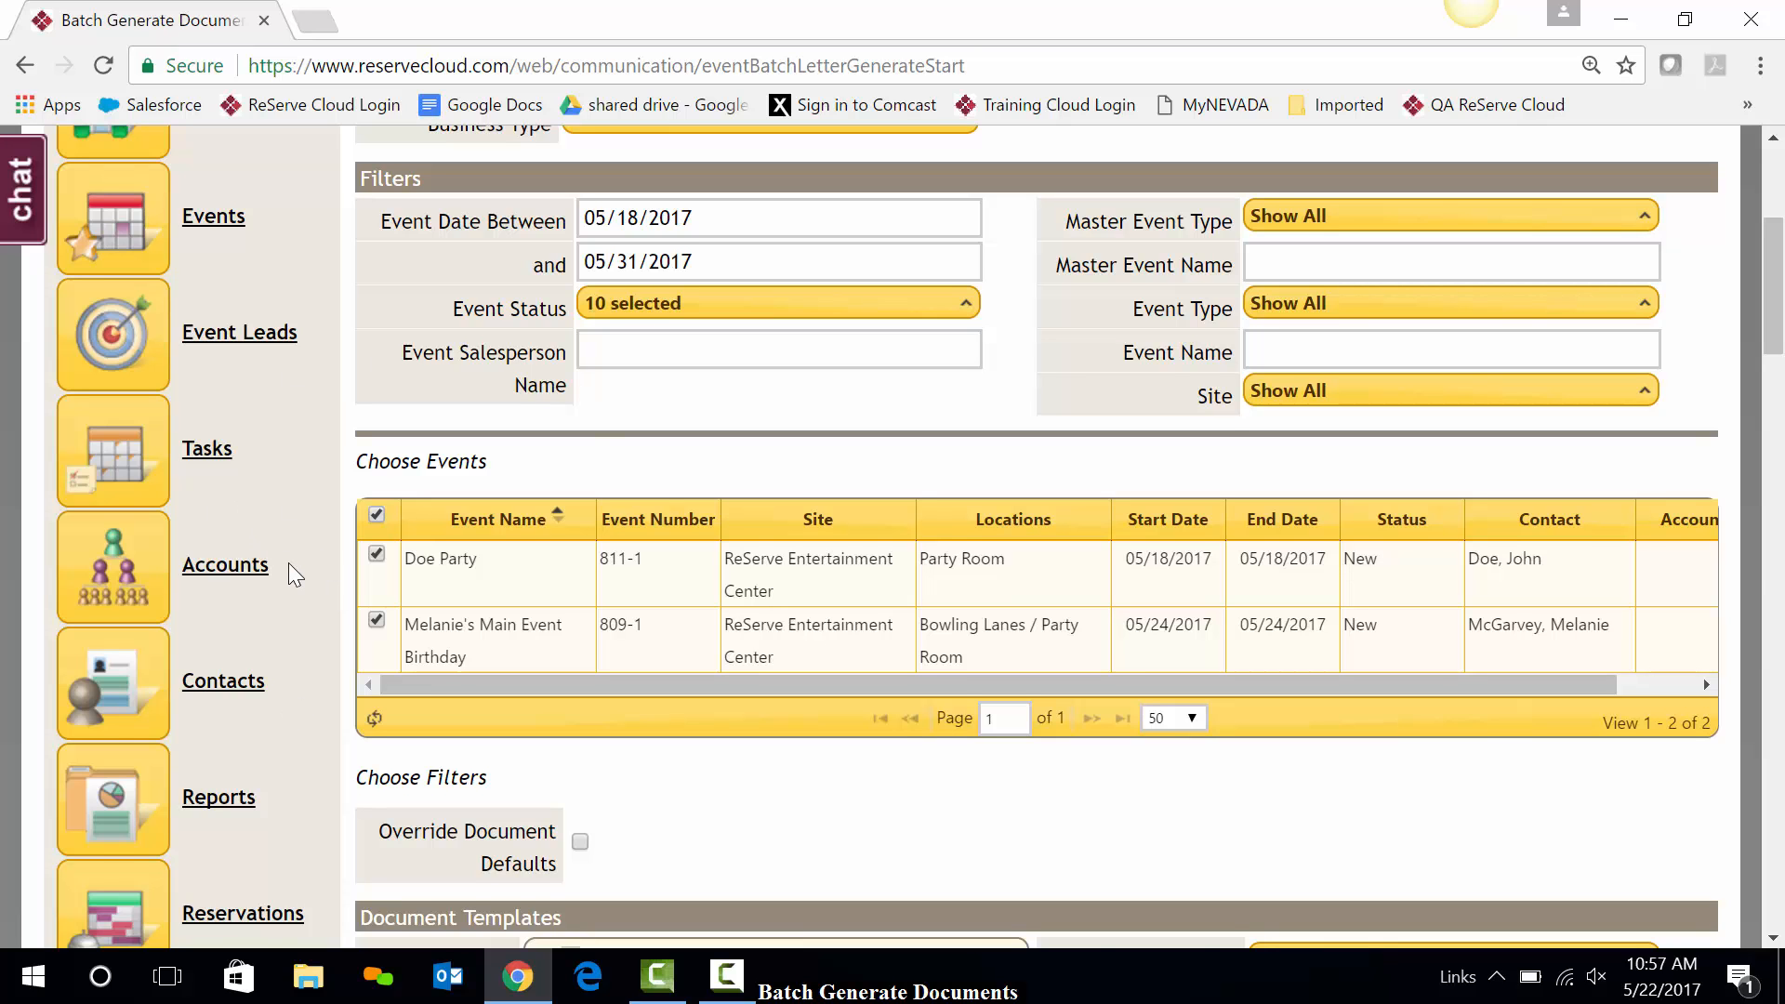
Sort the document templates by name and select the 11A Event Order template.
{"action": "scroll", "coordinate": [289, 565], "scroll_direction": "down", "scroll_amount": 5}
{"action": "scroll", "coordinate": [288, 562], "scroll_direction": "down", "scroll_amount": 3}
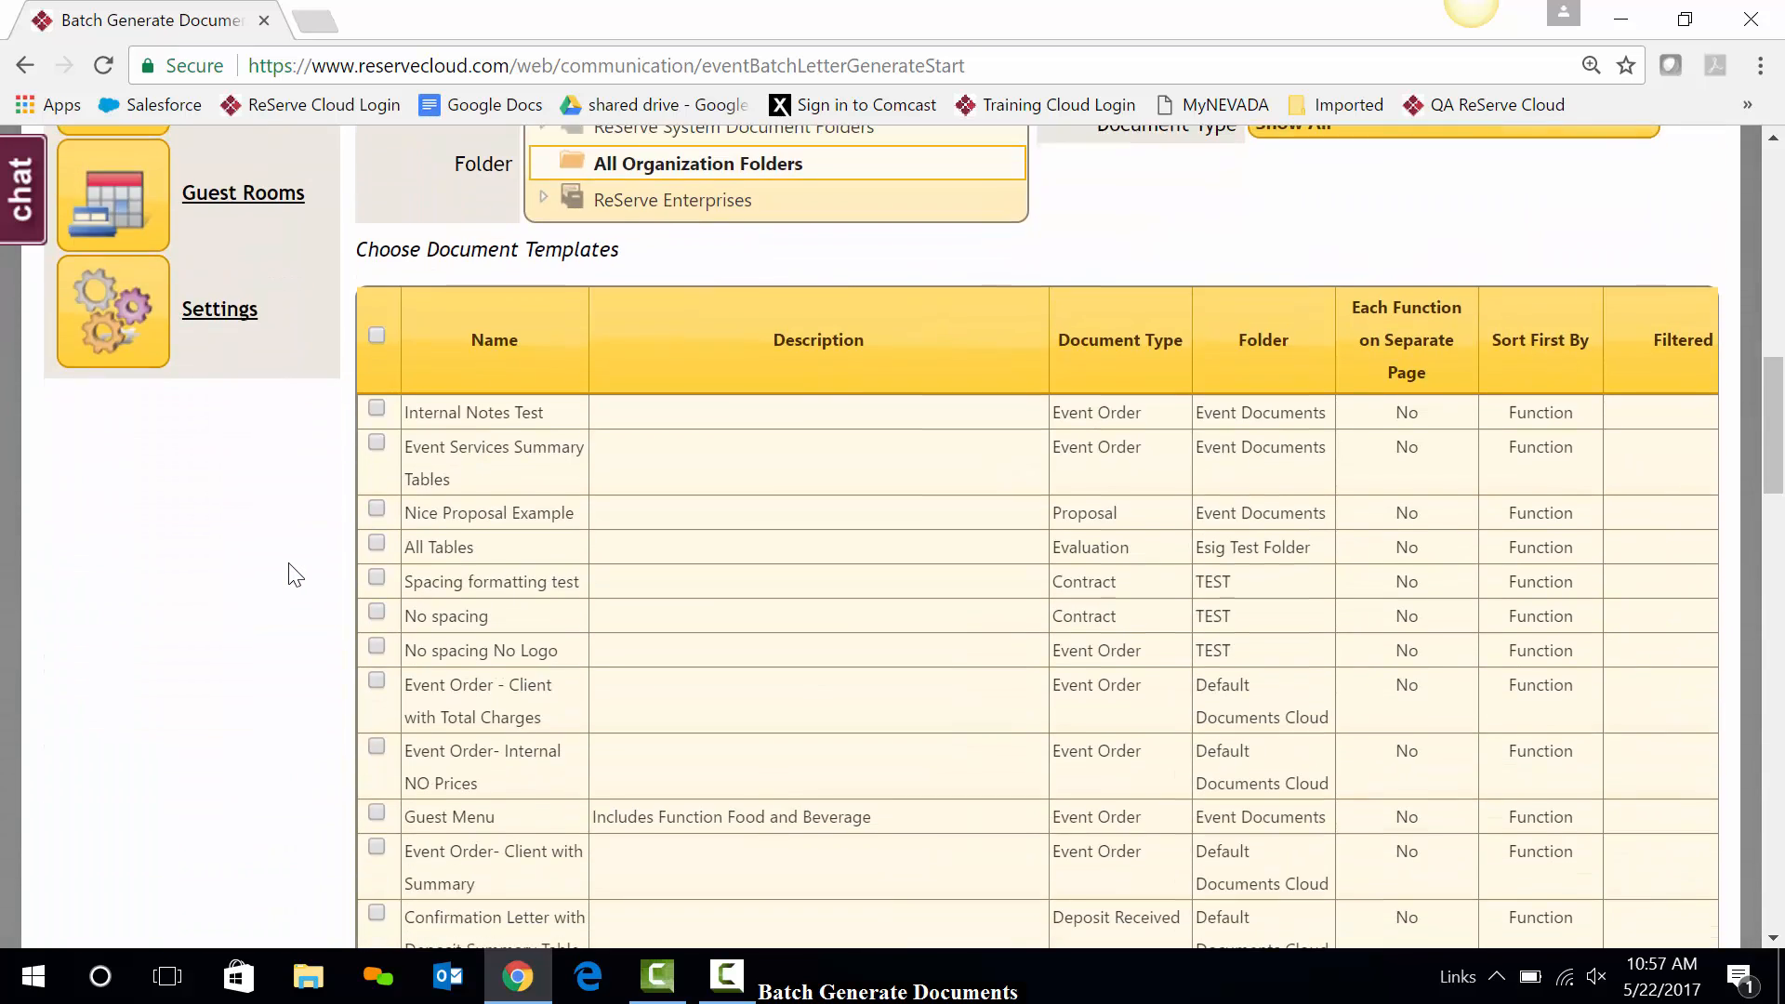
{"action": "left_click", "coordinate": [495, 340]}
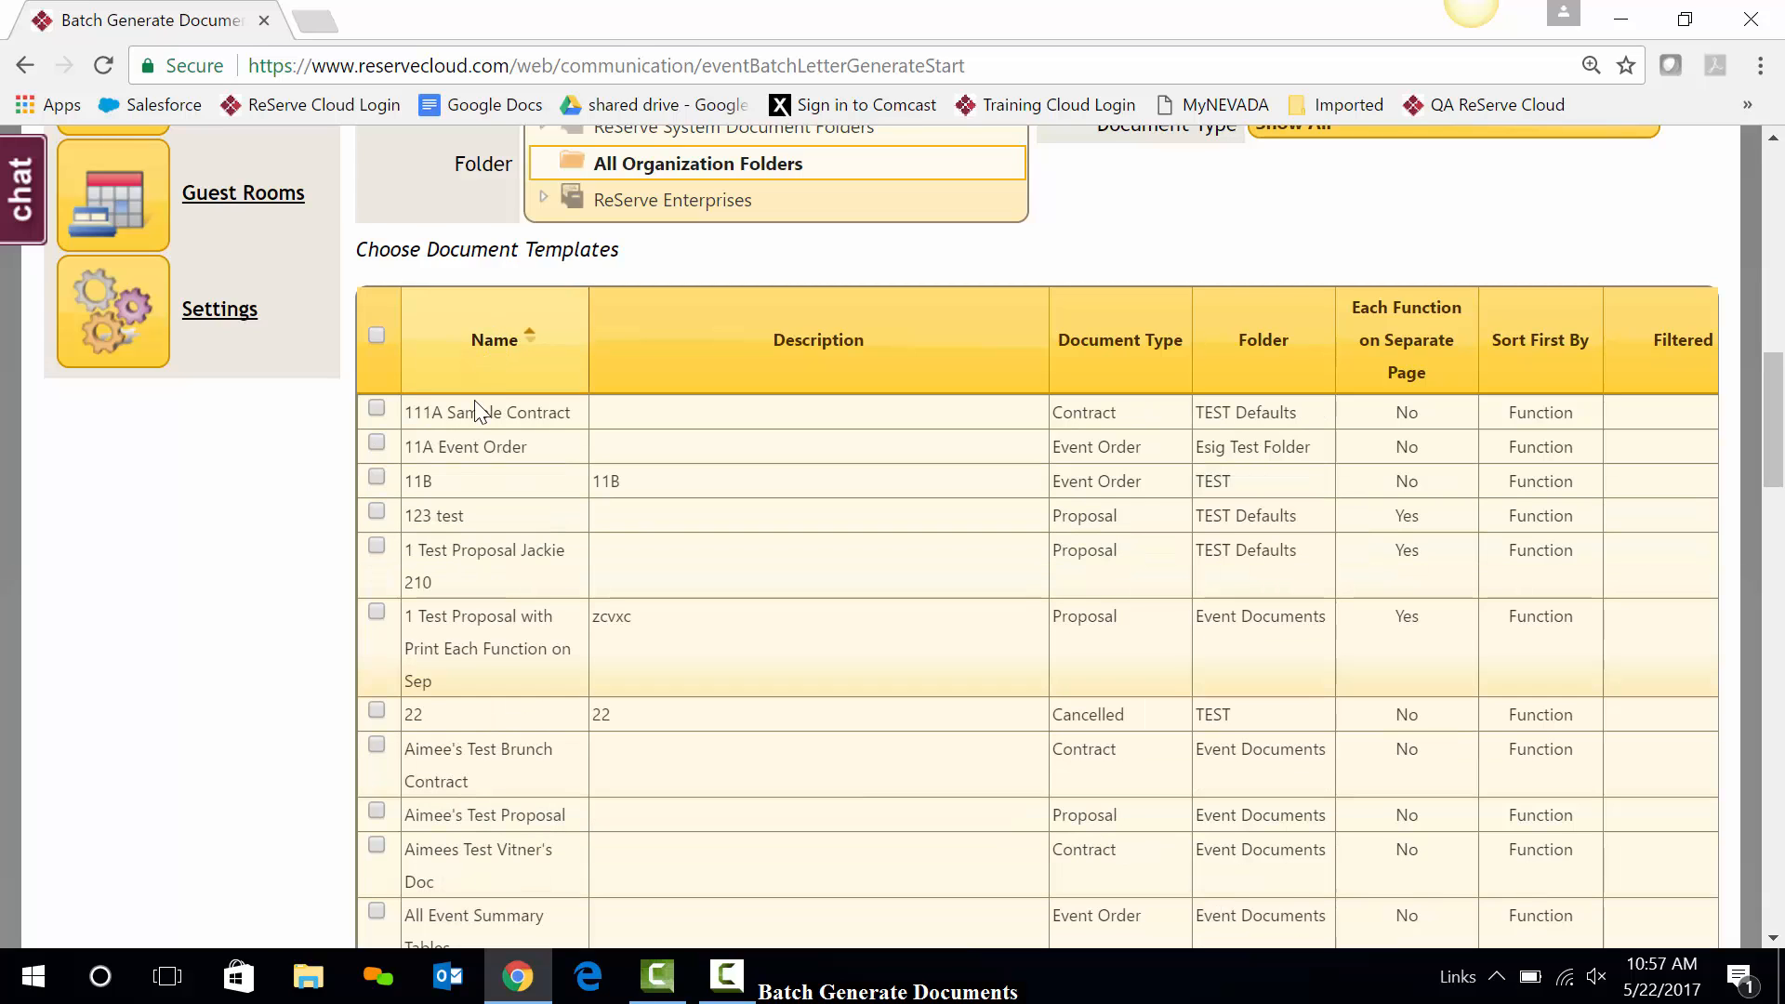
{"action": "left_click", "coordinate": [377, 443]}
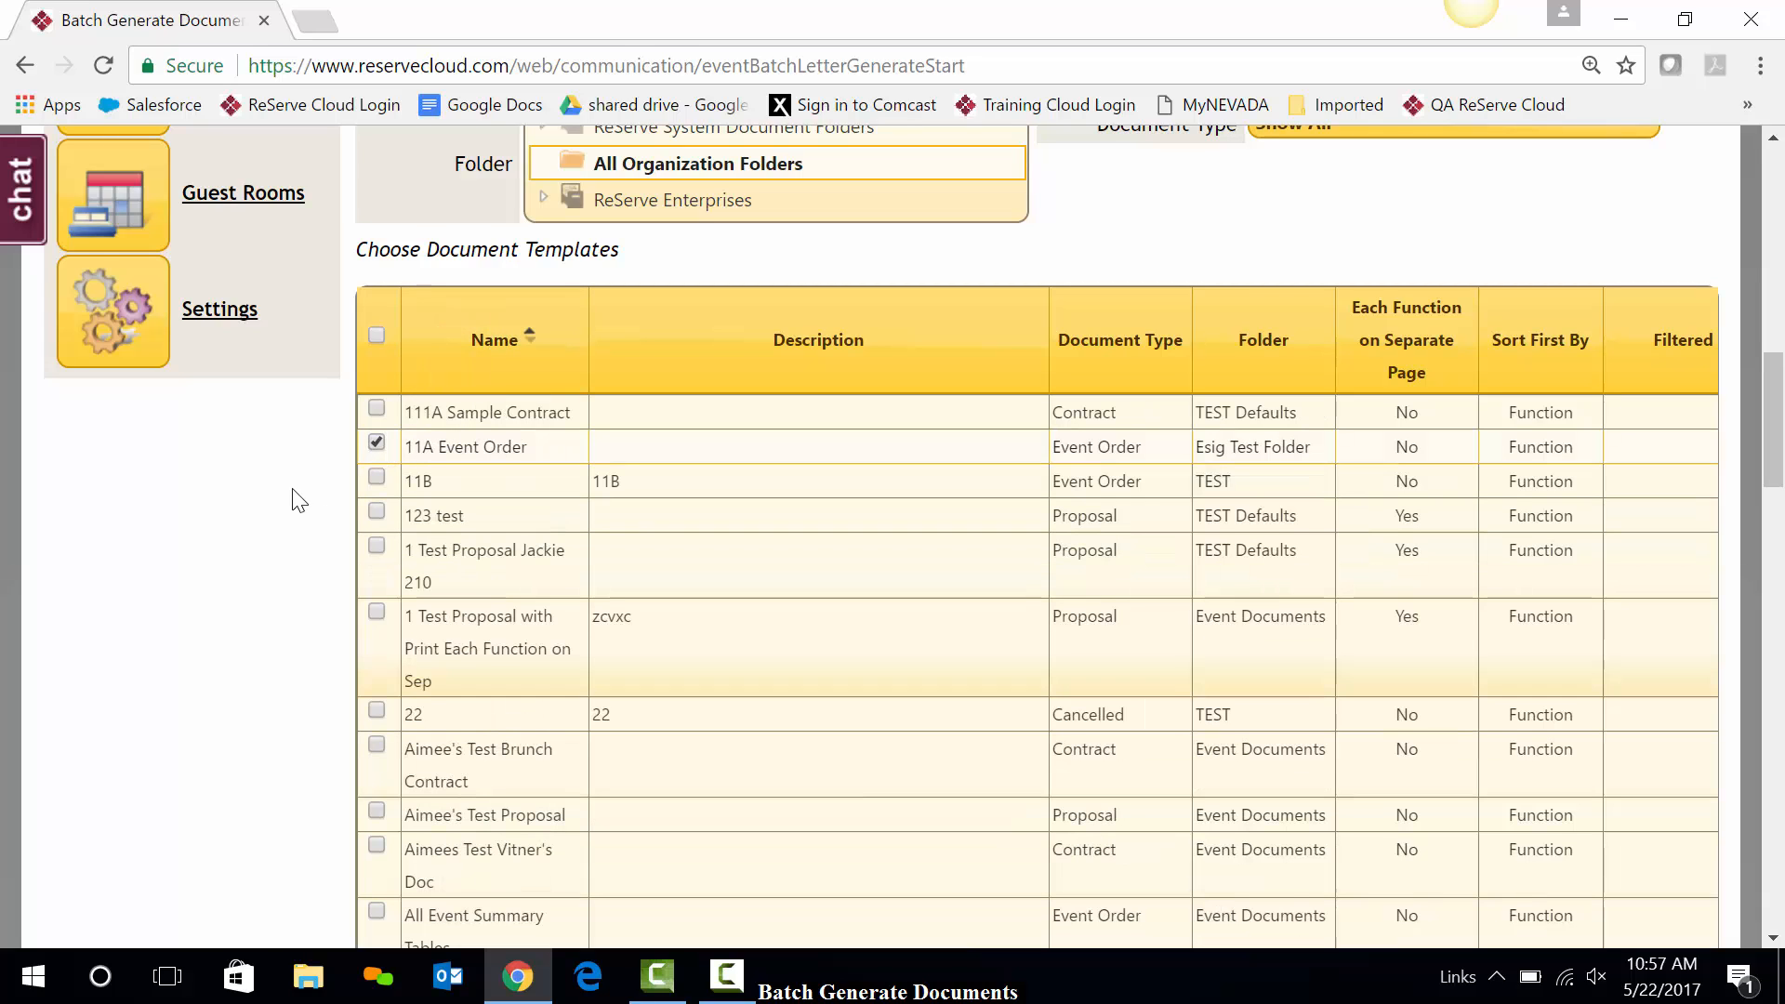
Review the document format choices, keep PDF Document - .pdf, and generate the batch documents as a combined file.
{"action": "scroll", "coordinate": [295, 501], "scroll_direction": "down", "scroll_amount": 15}
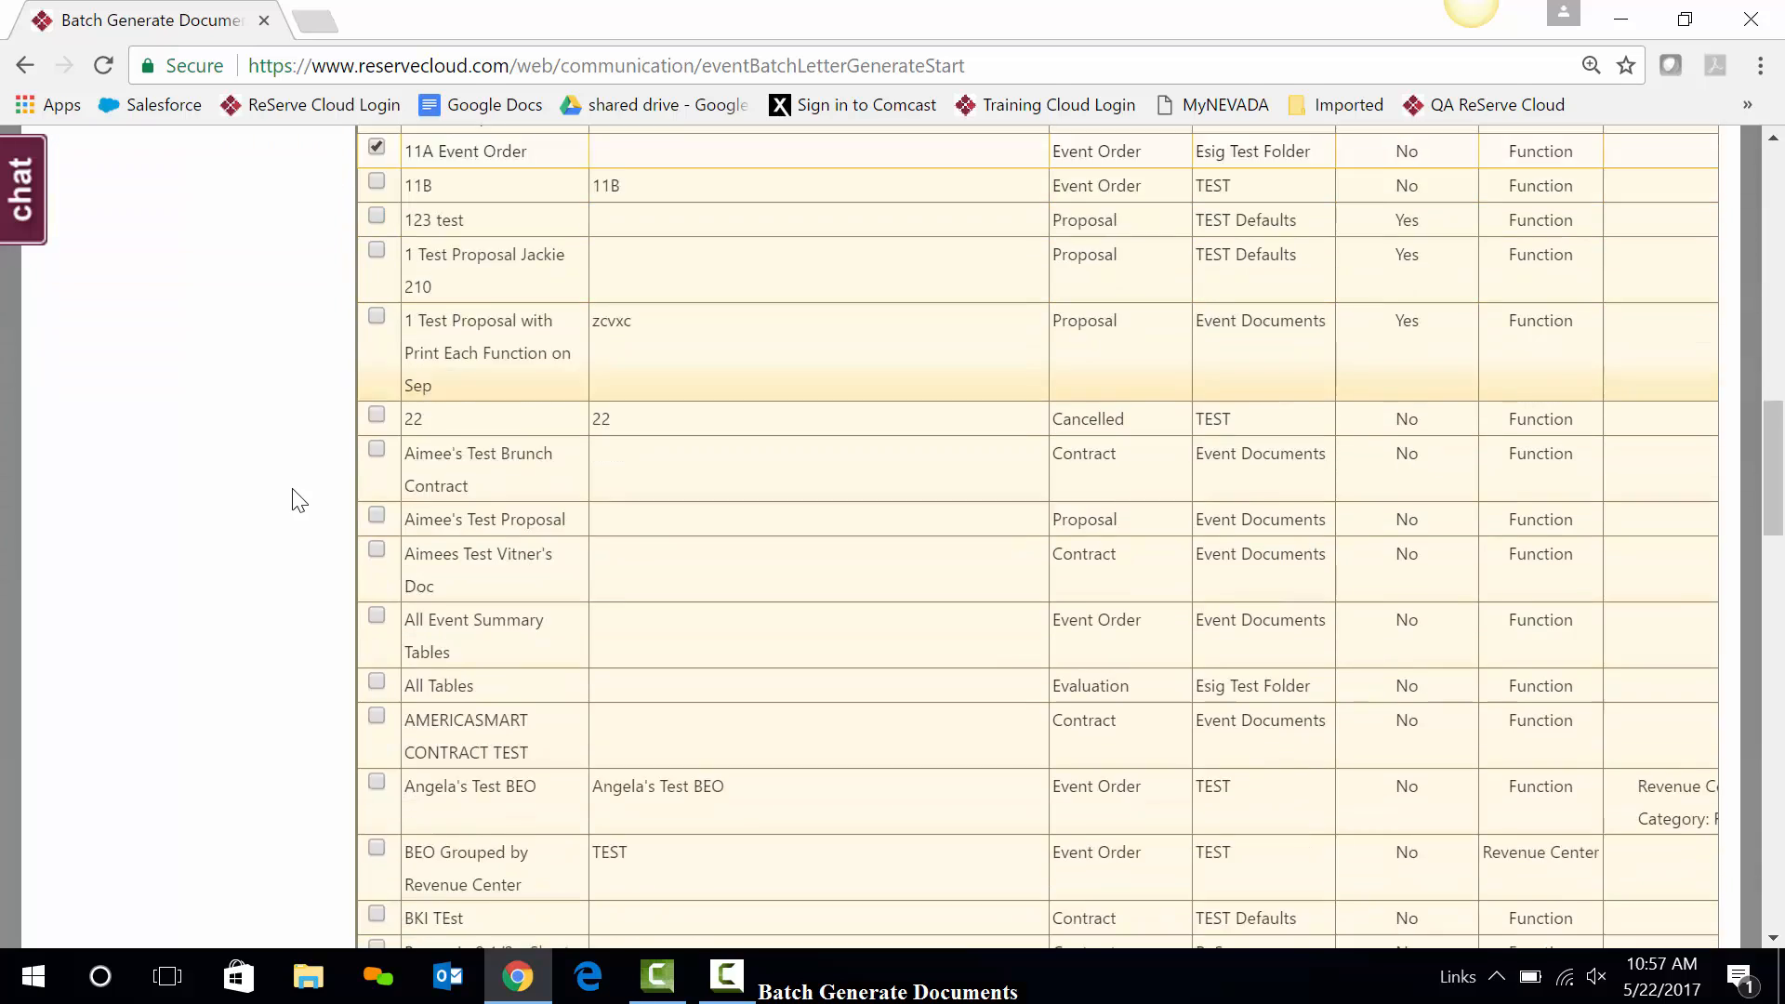
{"action": "scroll", "coordinate": [284, 503], "scroll_direction": "down", "scroll_amount": 10}
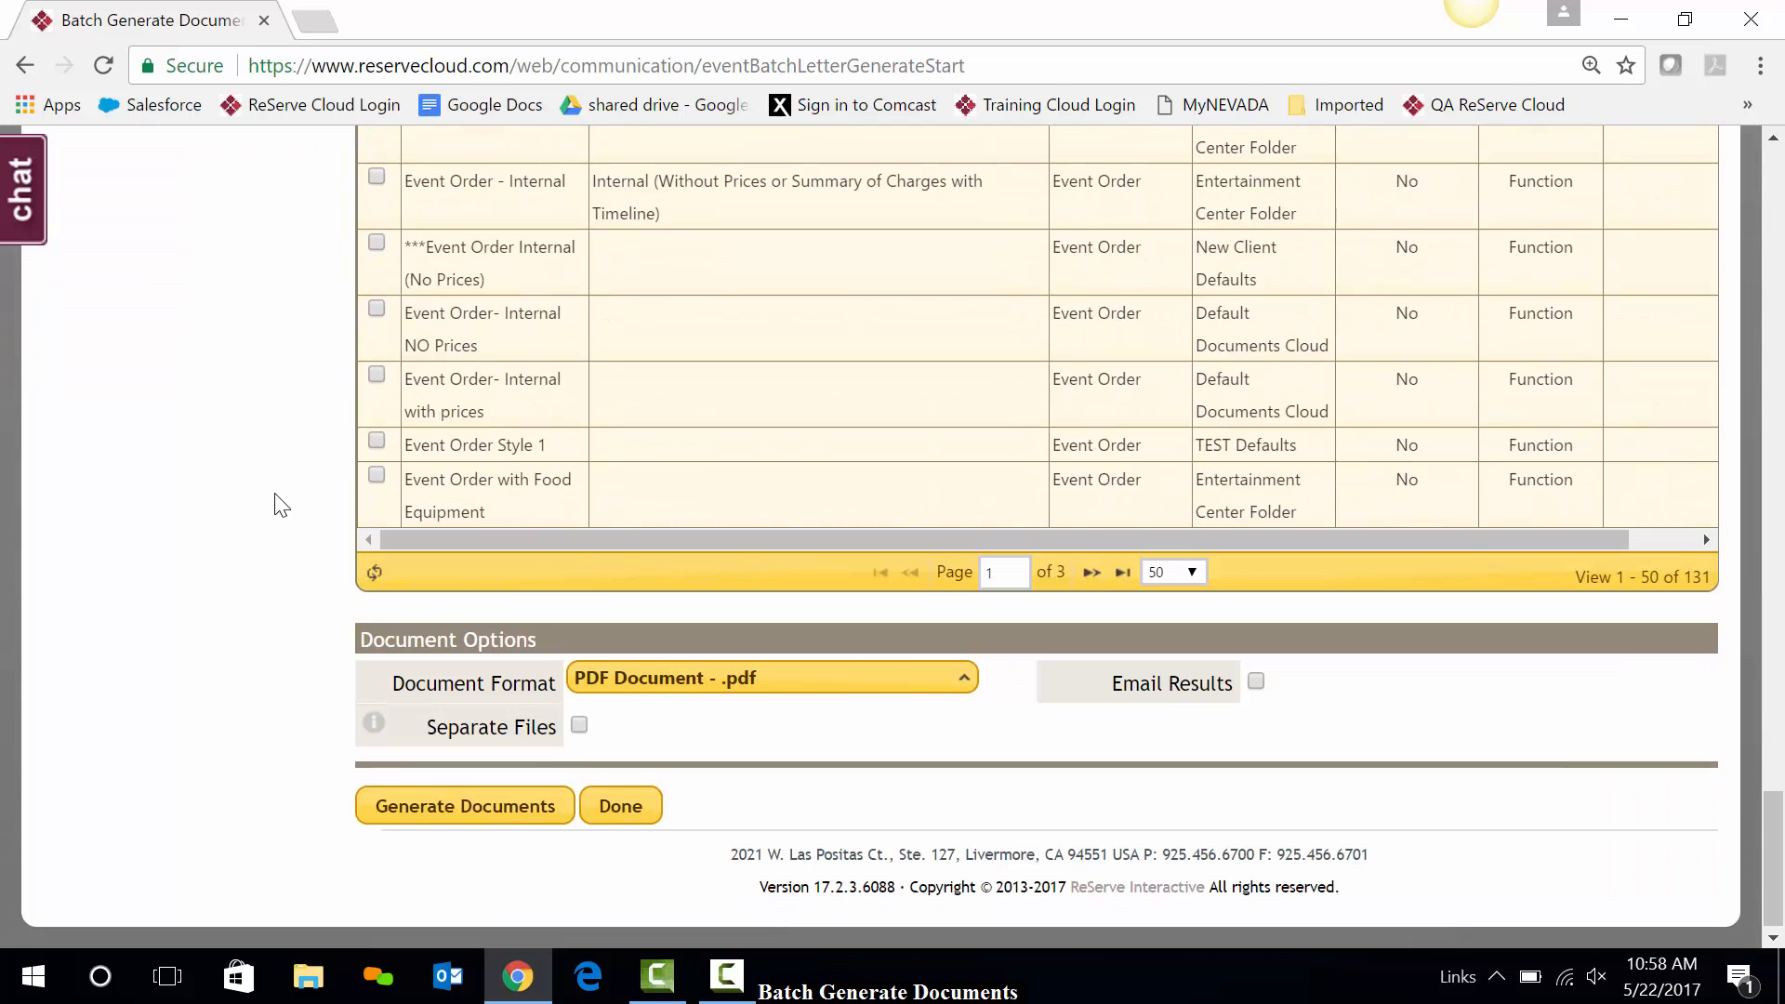
{"action": "left_click", "coordinate": [783, 677]}
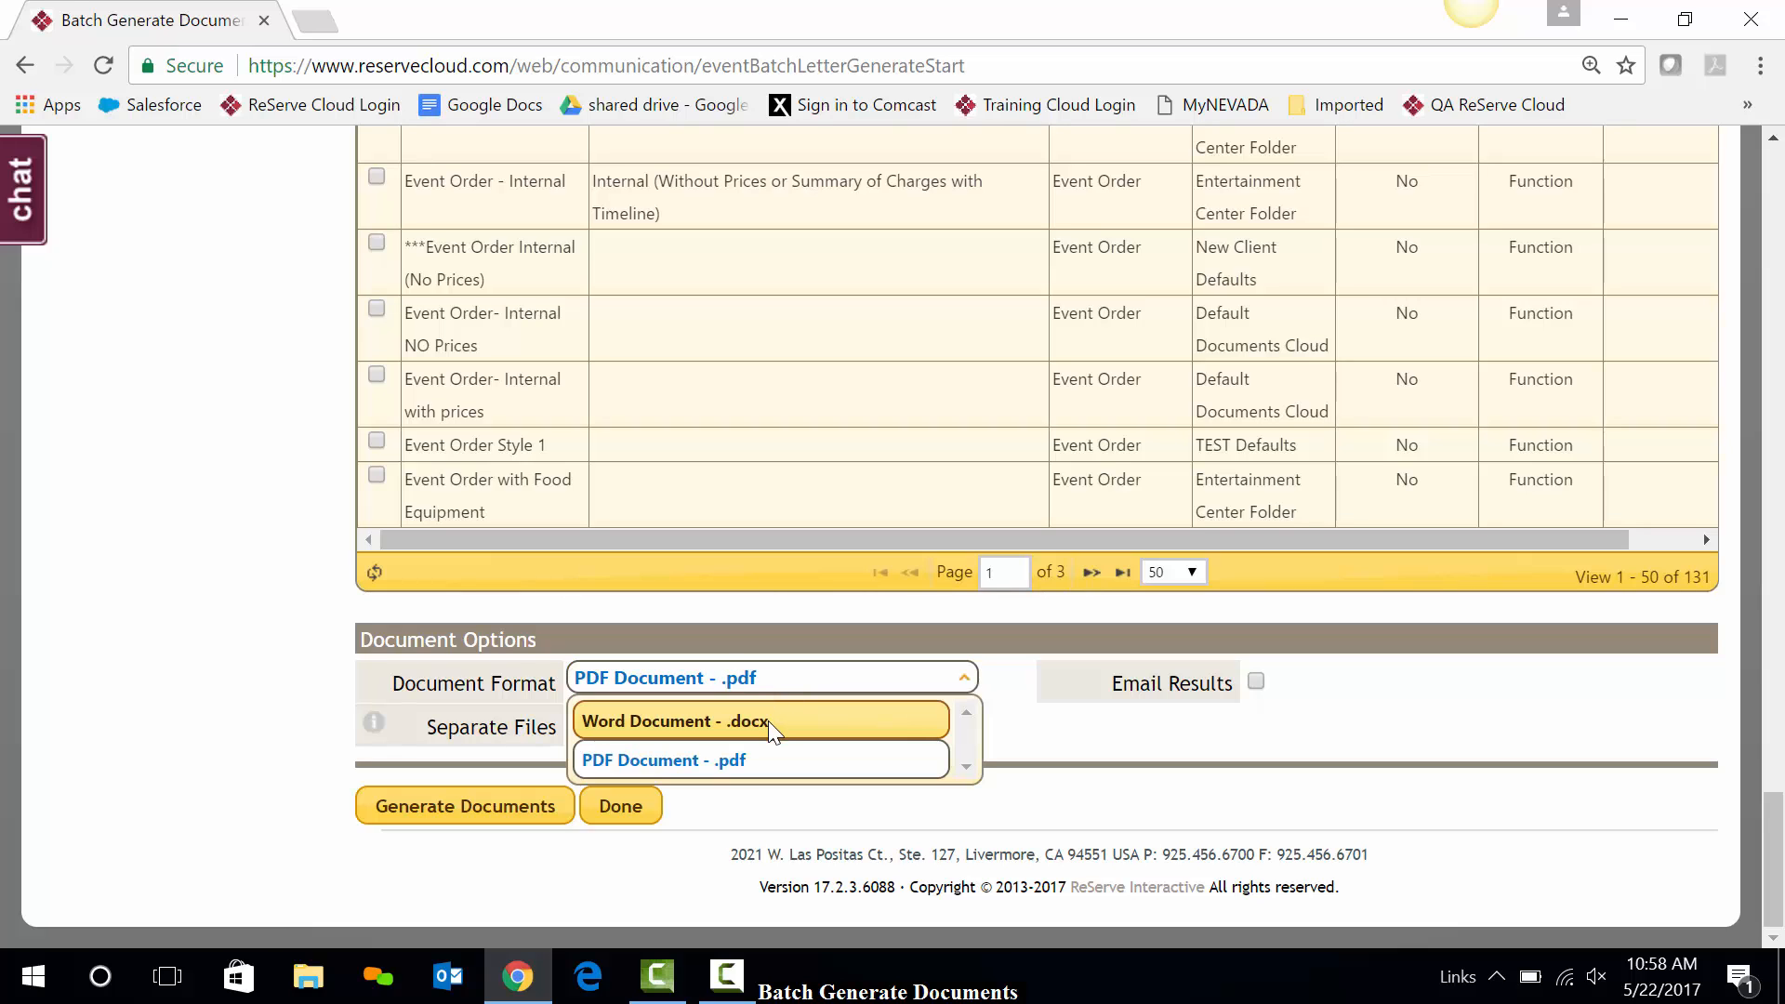
{"action": "left_click", "coordinate": [760, 666]}
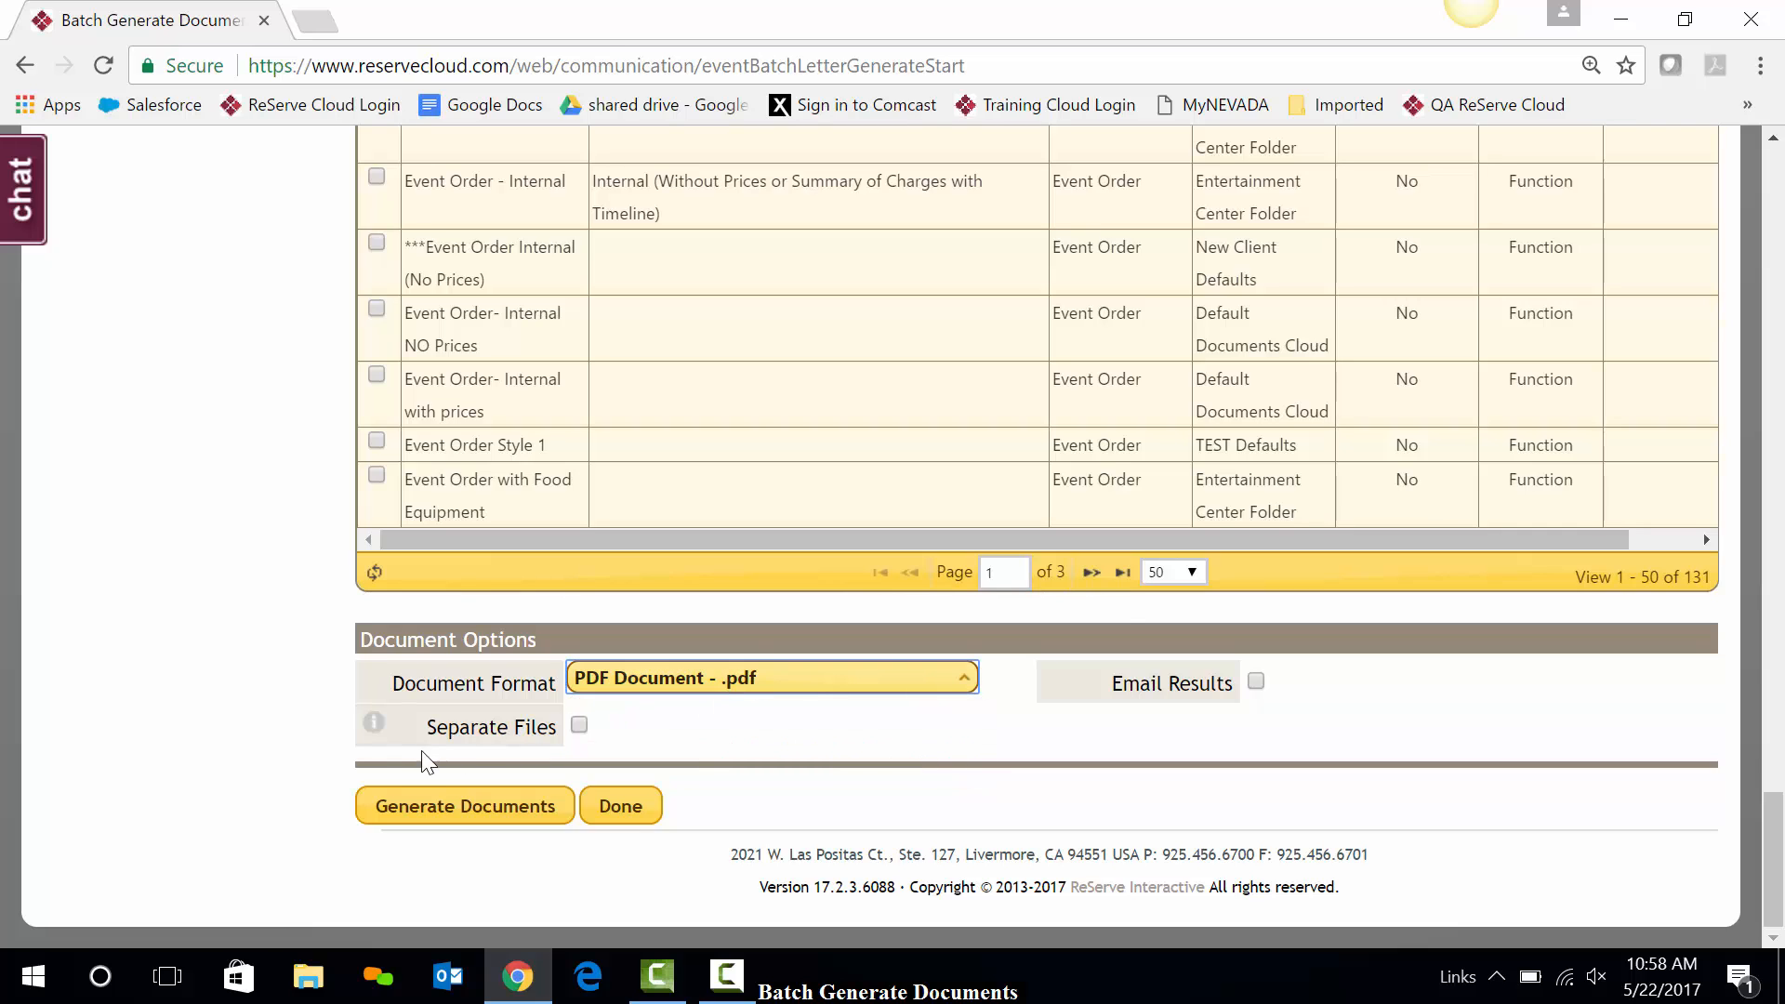
{"action": "mouse_move", "coordinate": [371, 724]}
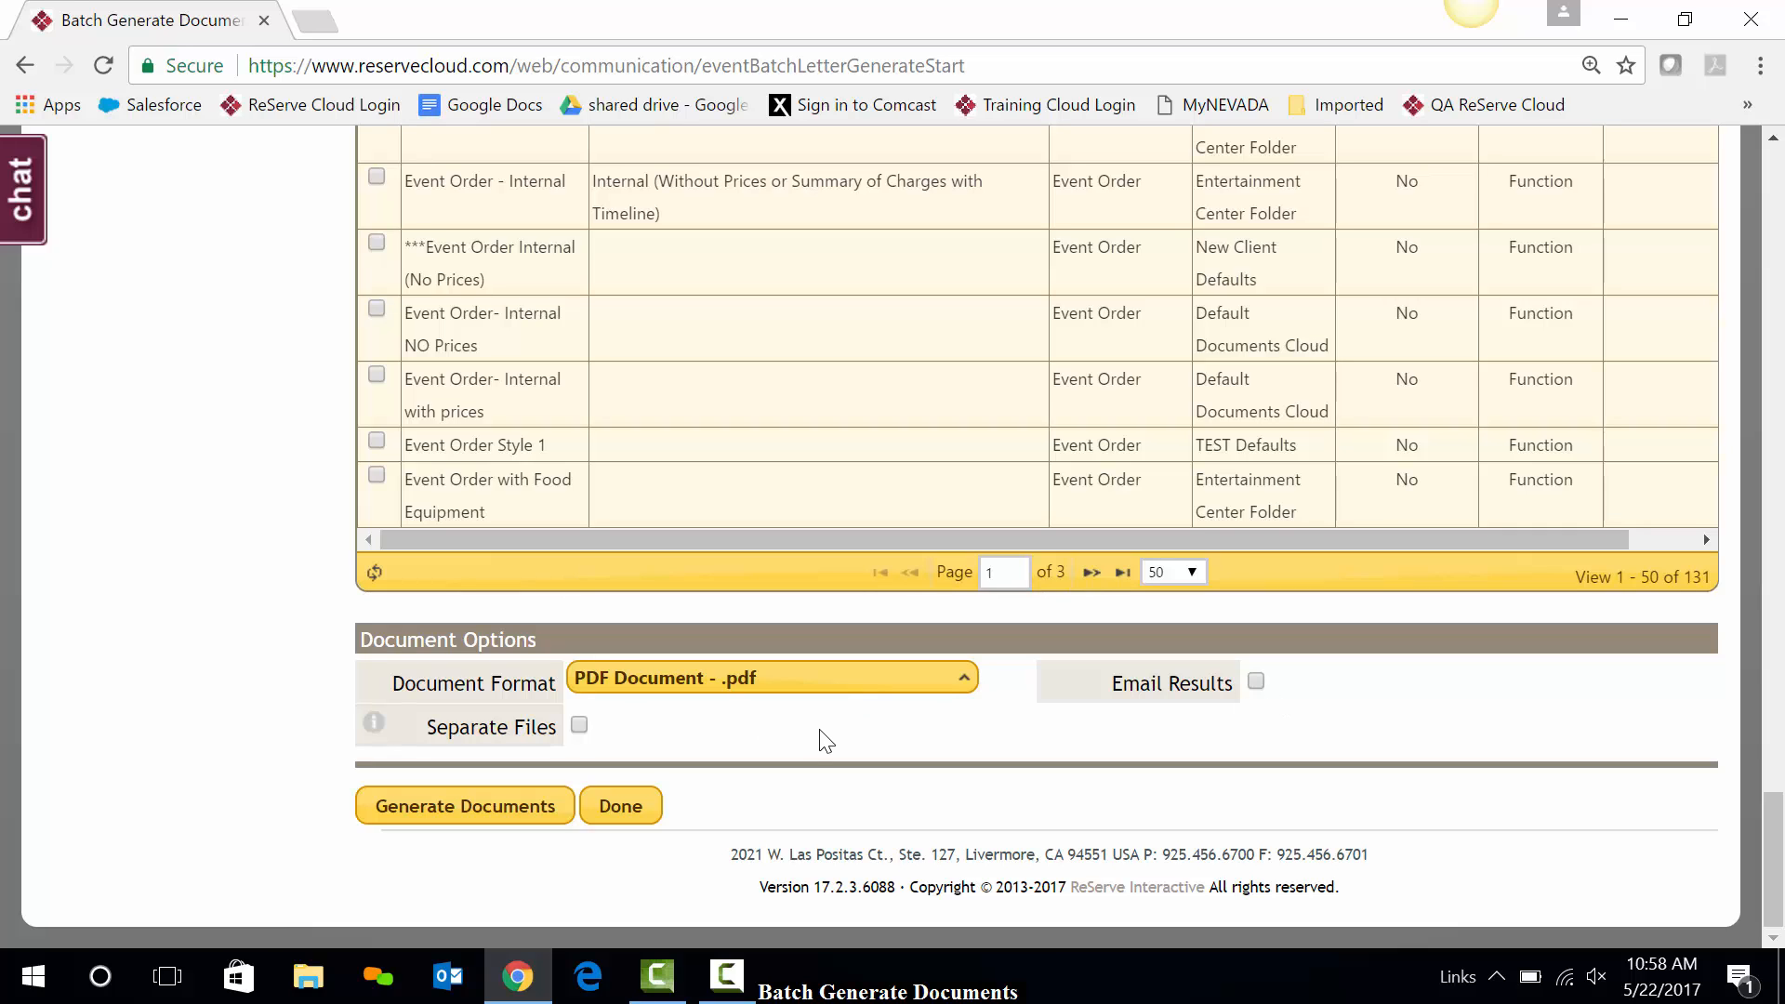
{"action": "left_click", "coordinate": [474, 810]}
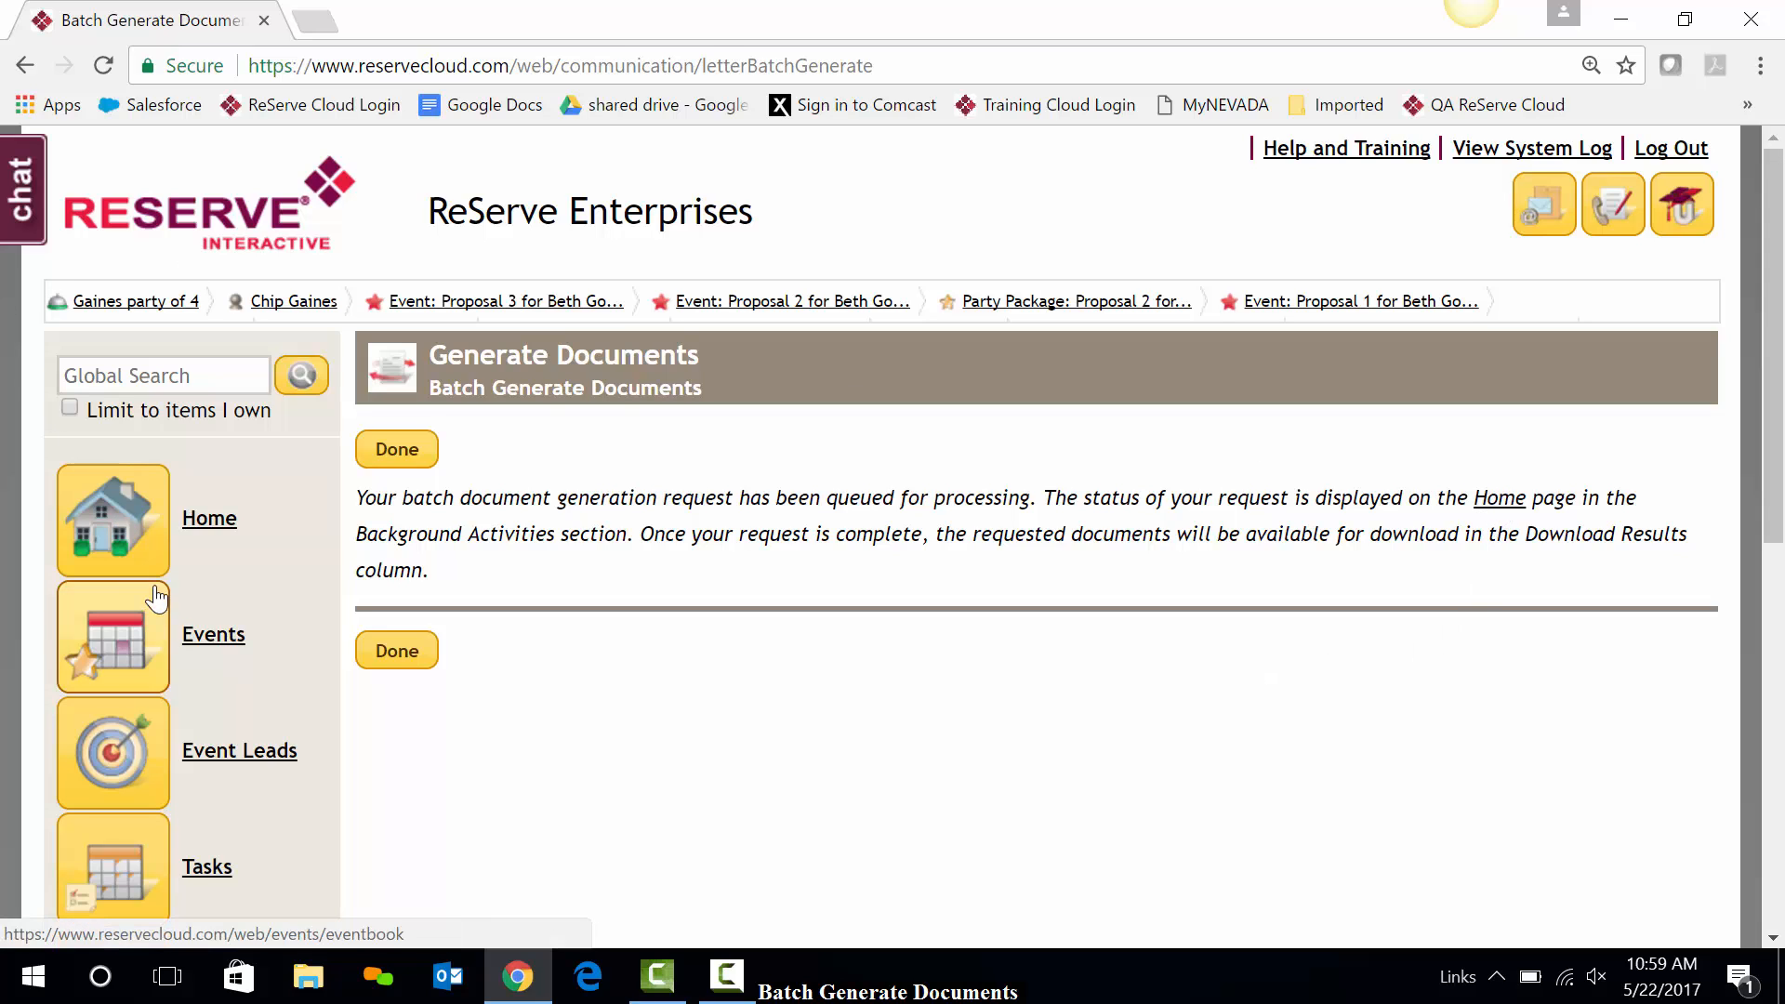
Download the results of the newest batch document generation from the Home page's Background Activities and open the PDF.
{"action": "left_click", "coordinate": [116, 539]}
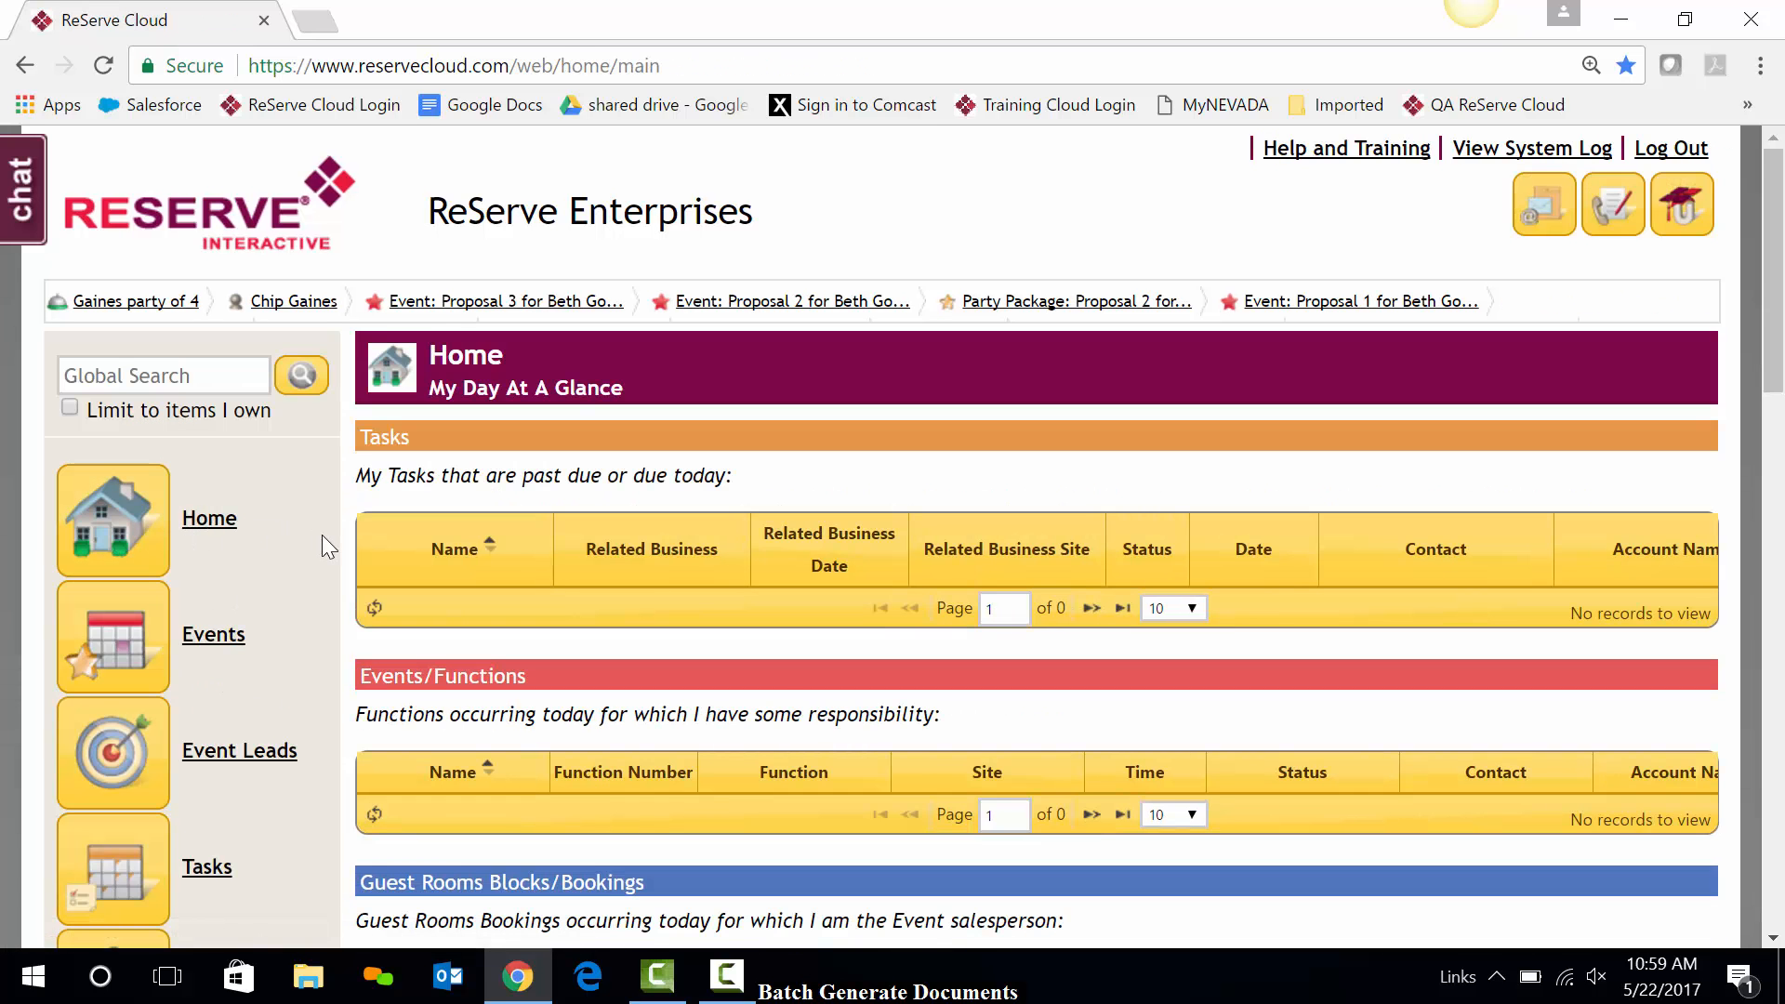
{"action": "scroll", "coordinate": [322, 533], "scroll_direction": "down", "scroll_amount": 5}
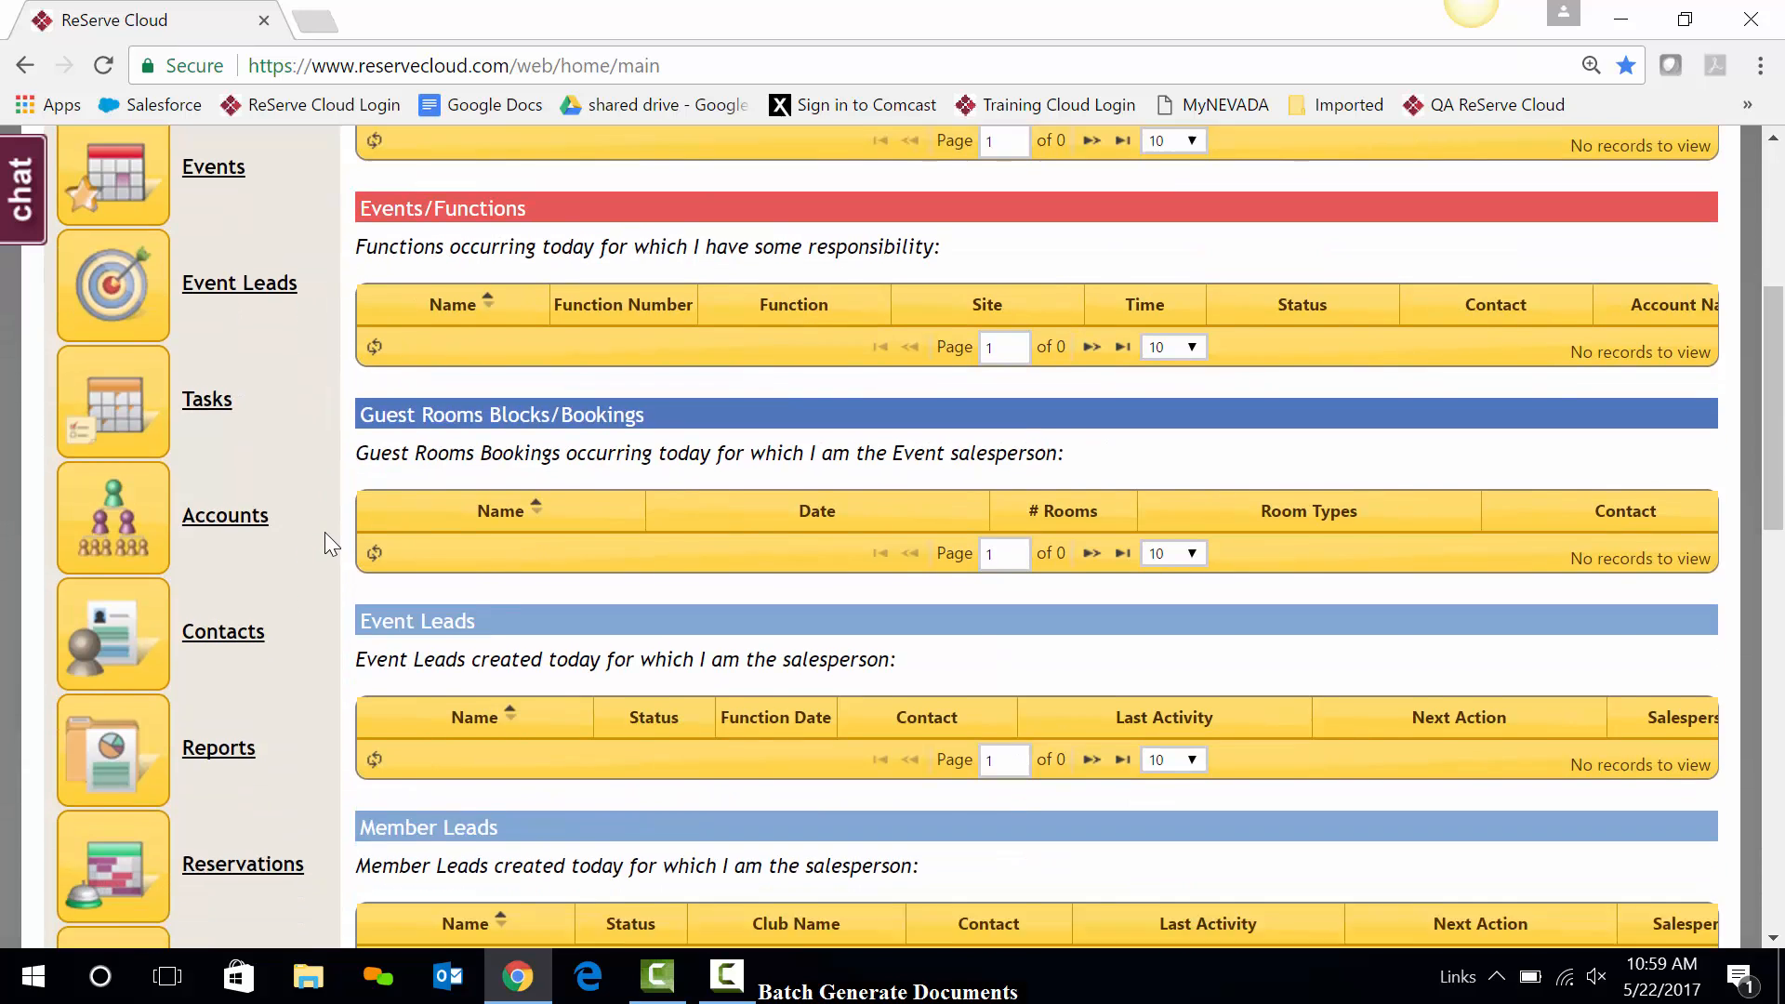
{"action": "scroll", "coordinate": [325, 532], "scroll_direction": "down", "scroll_amount": 10}
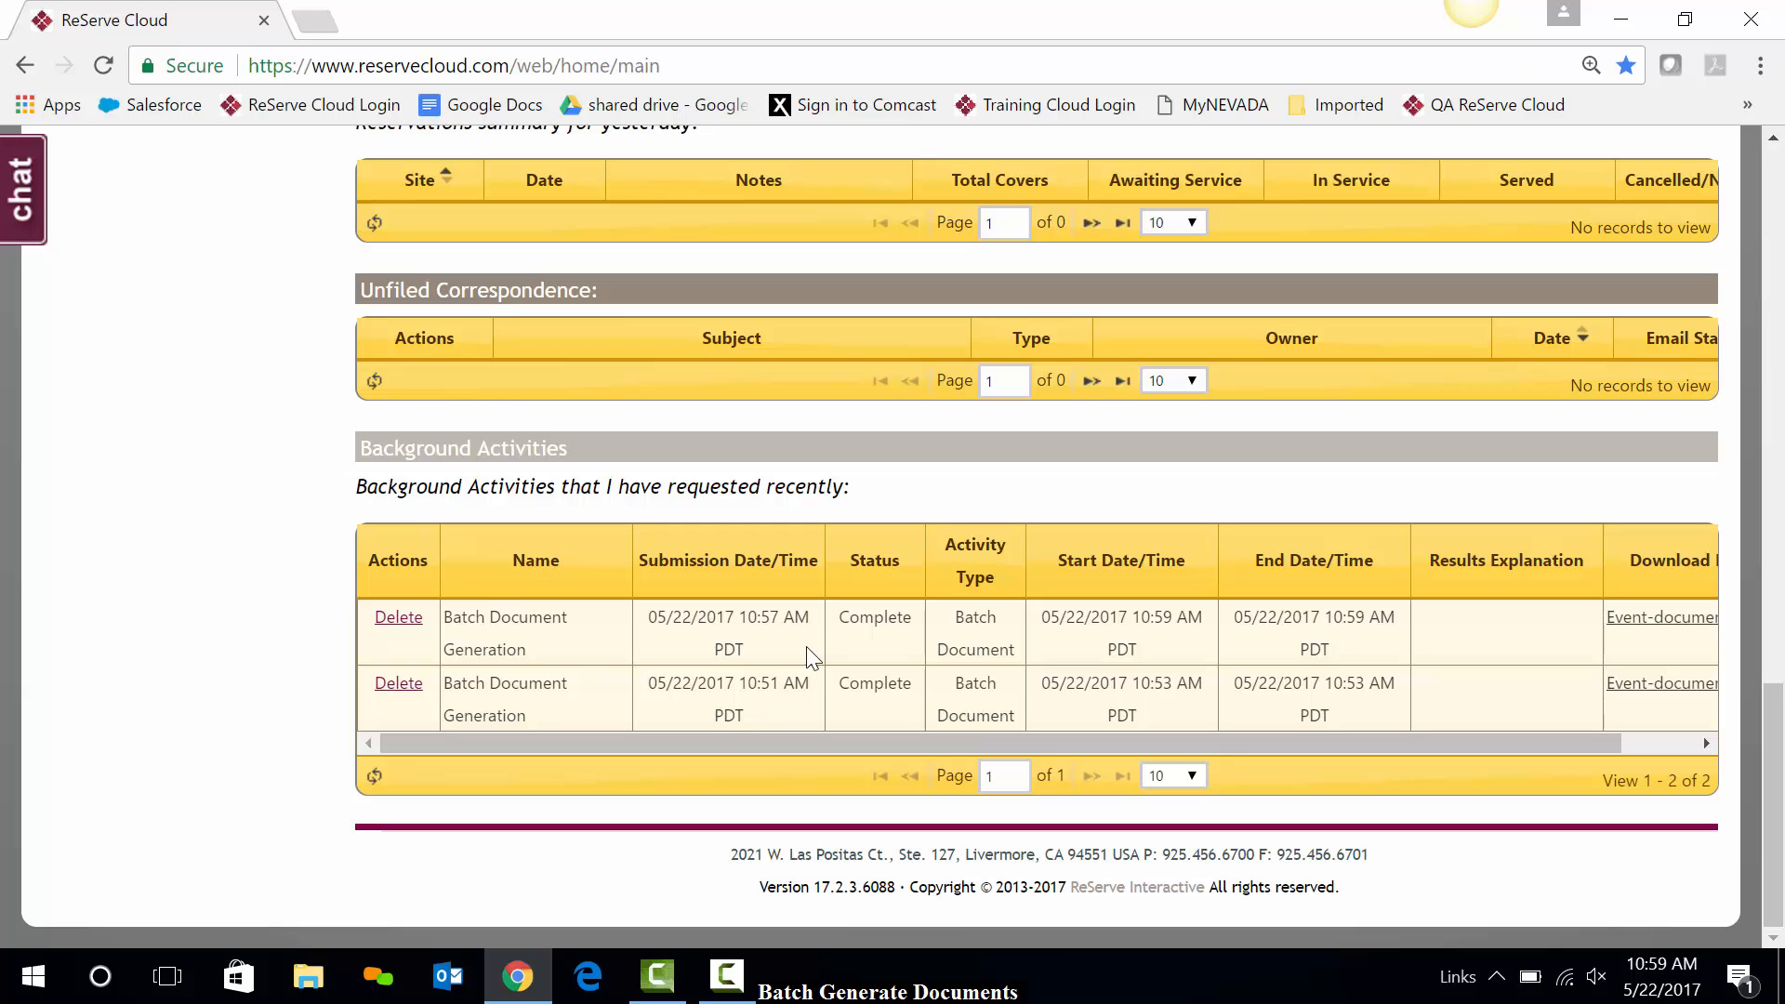
{"action": "left_click", "coordinate": [1661, 613]}
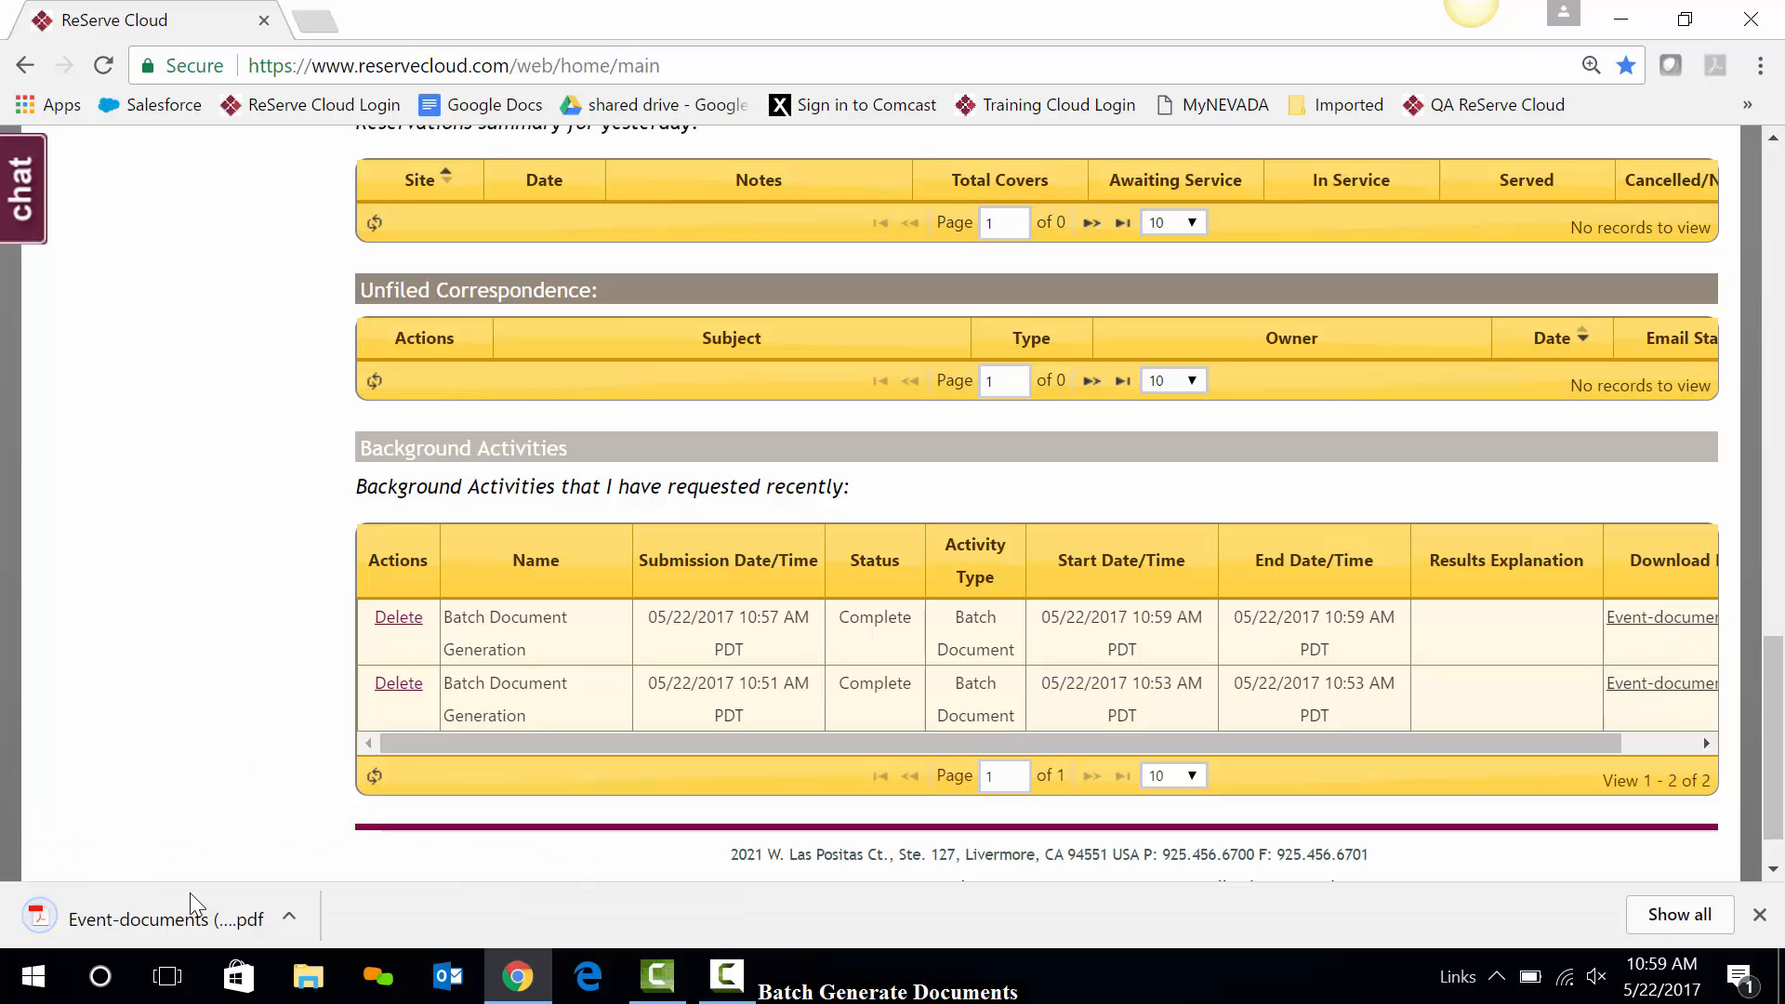
{"action": "left_click", "coordinate": [175, 911]}
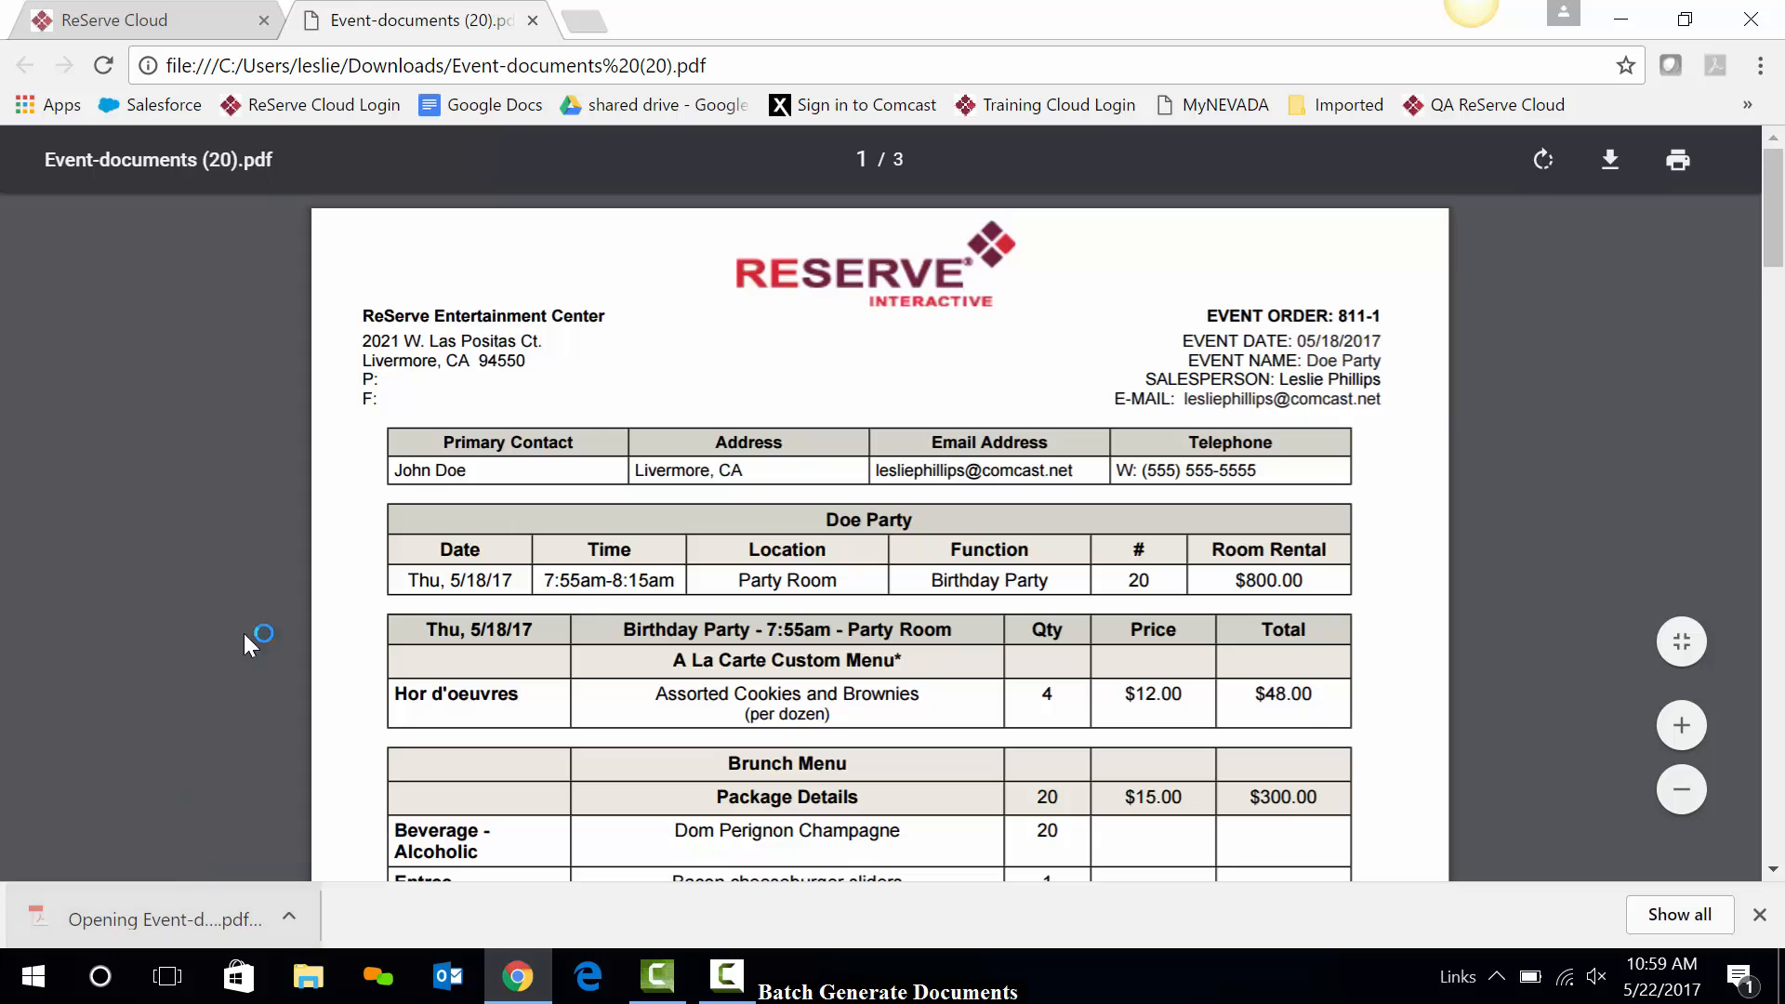
Look through the event orders in the generated PDF and close it.
{"action": "scroll", "coordinate": [1480, 428], "scroll_direction": "down", "scroll_amount": 5}
{"action": "scroll", "coordinate": [1480, 428], "scroll_direction": "down", "scroll_amount": 15}
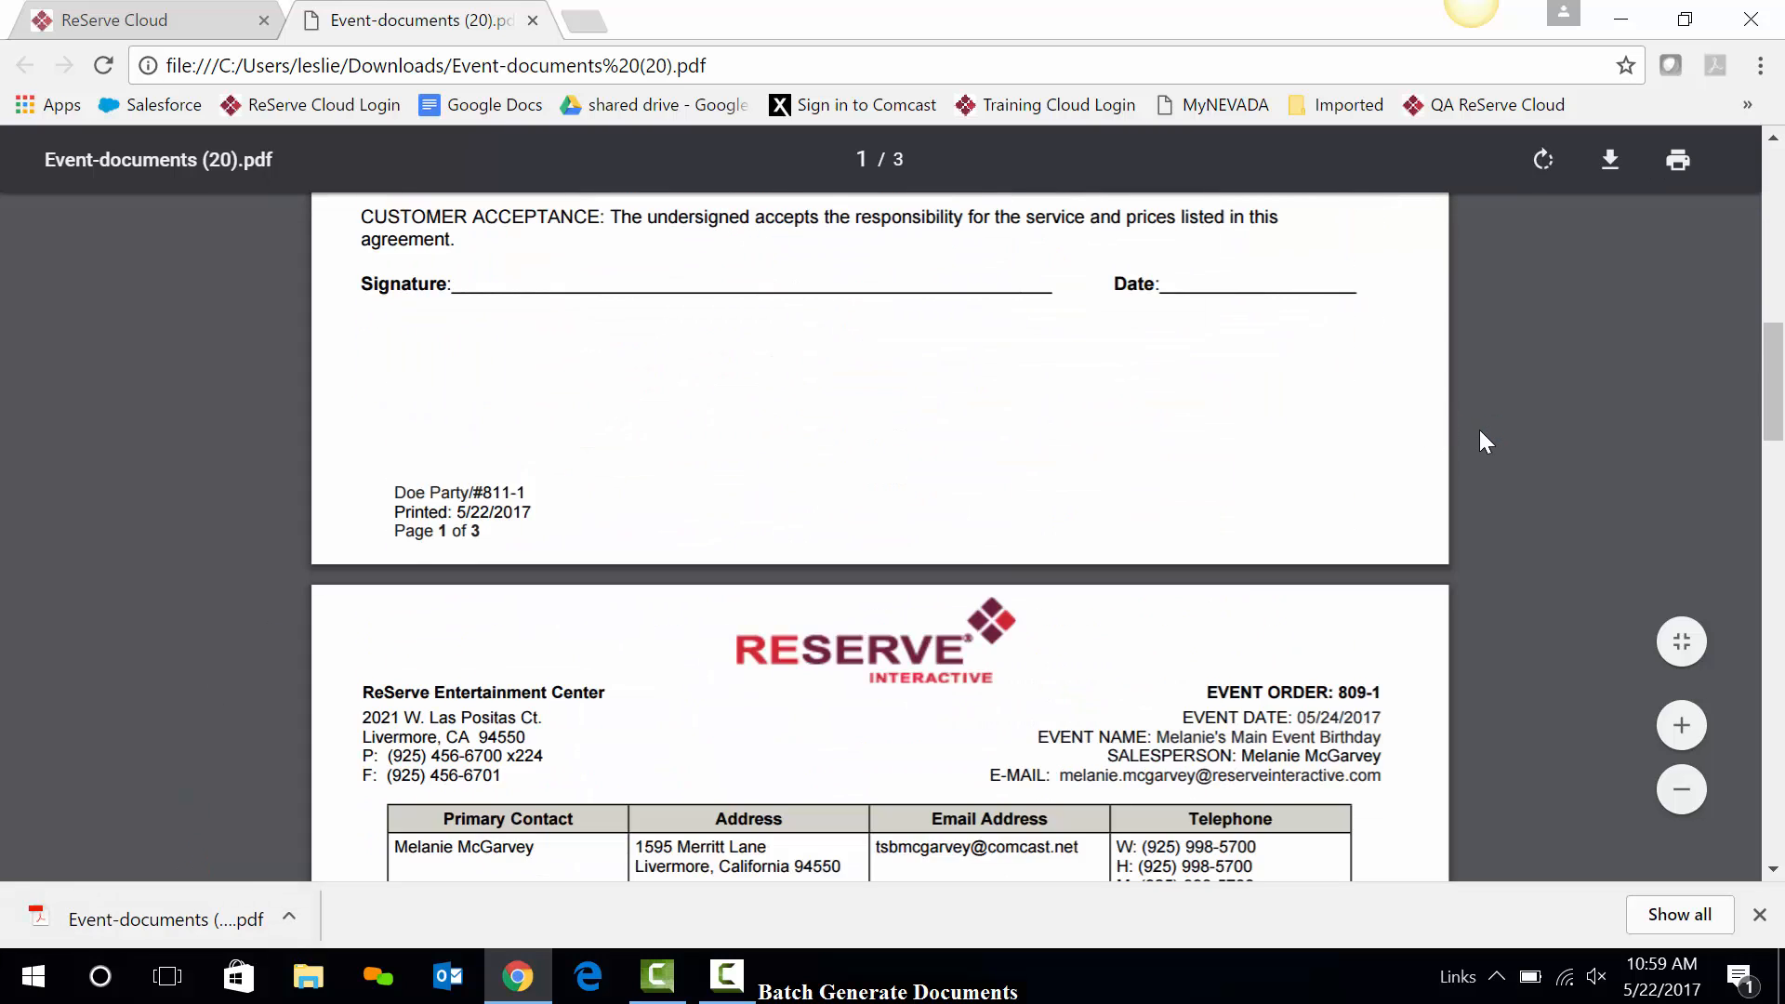
{"action": "scroll", "coordinate": [1484, 440], "scroll_direction": "up", "scroll_amount": 15}
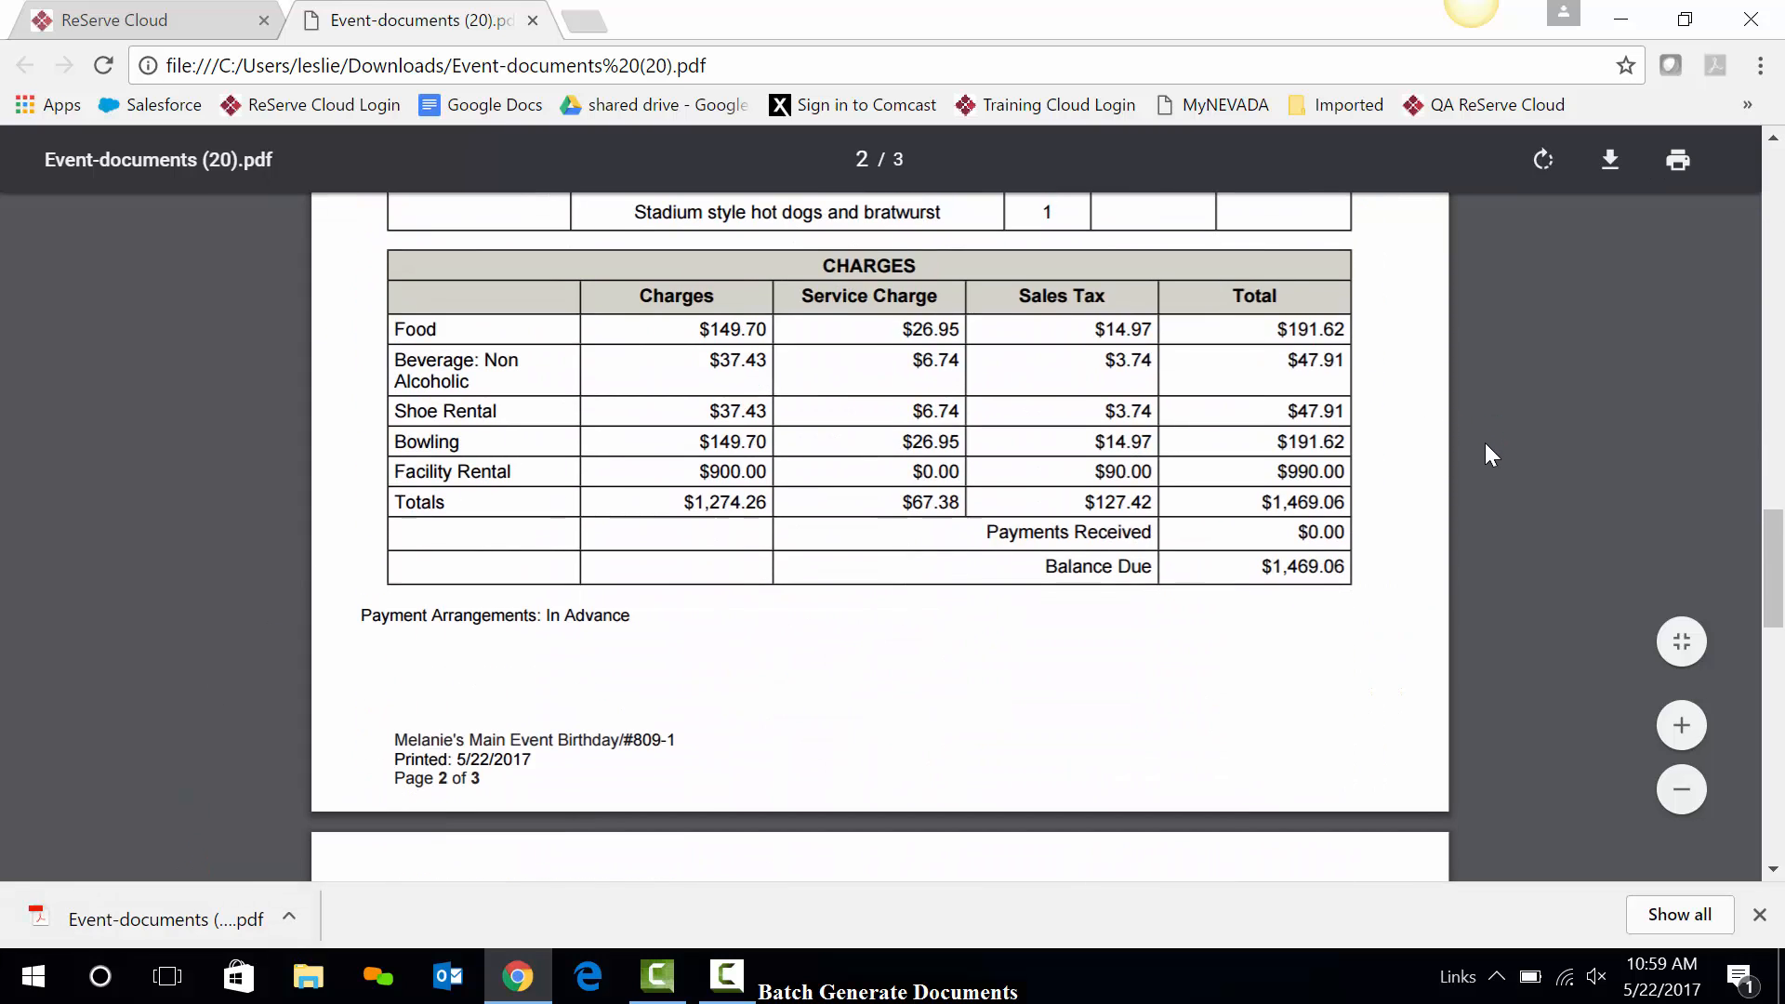
{"action": "scroll", "coordinate": [1485, 442], "scroll_direction": "up", "scroll_amount": 5}
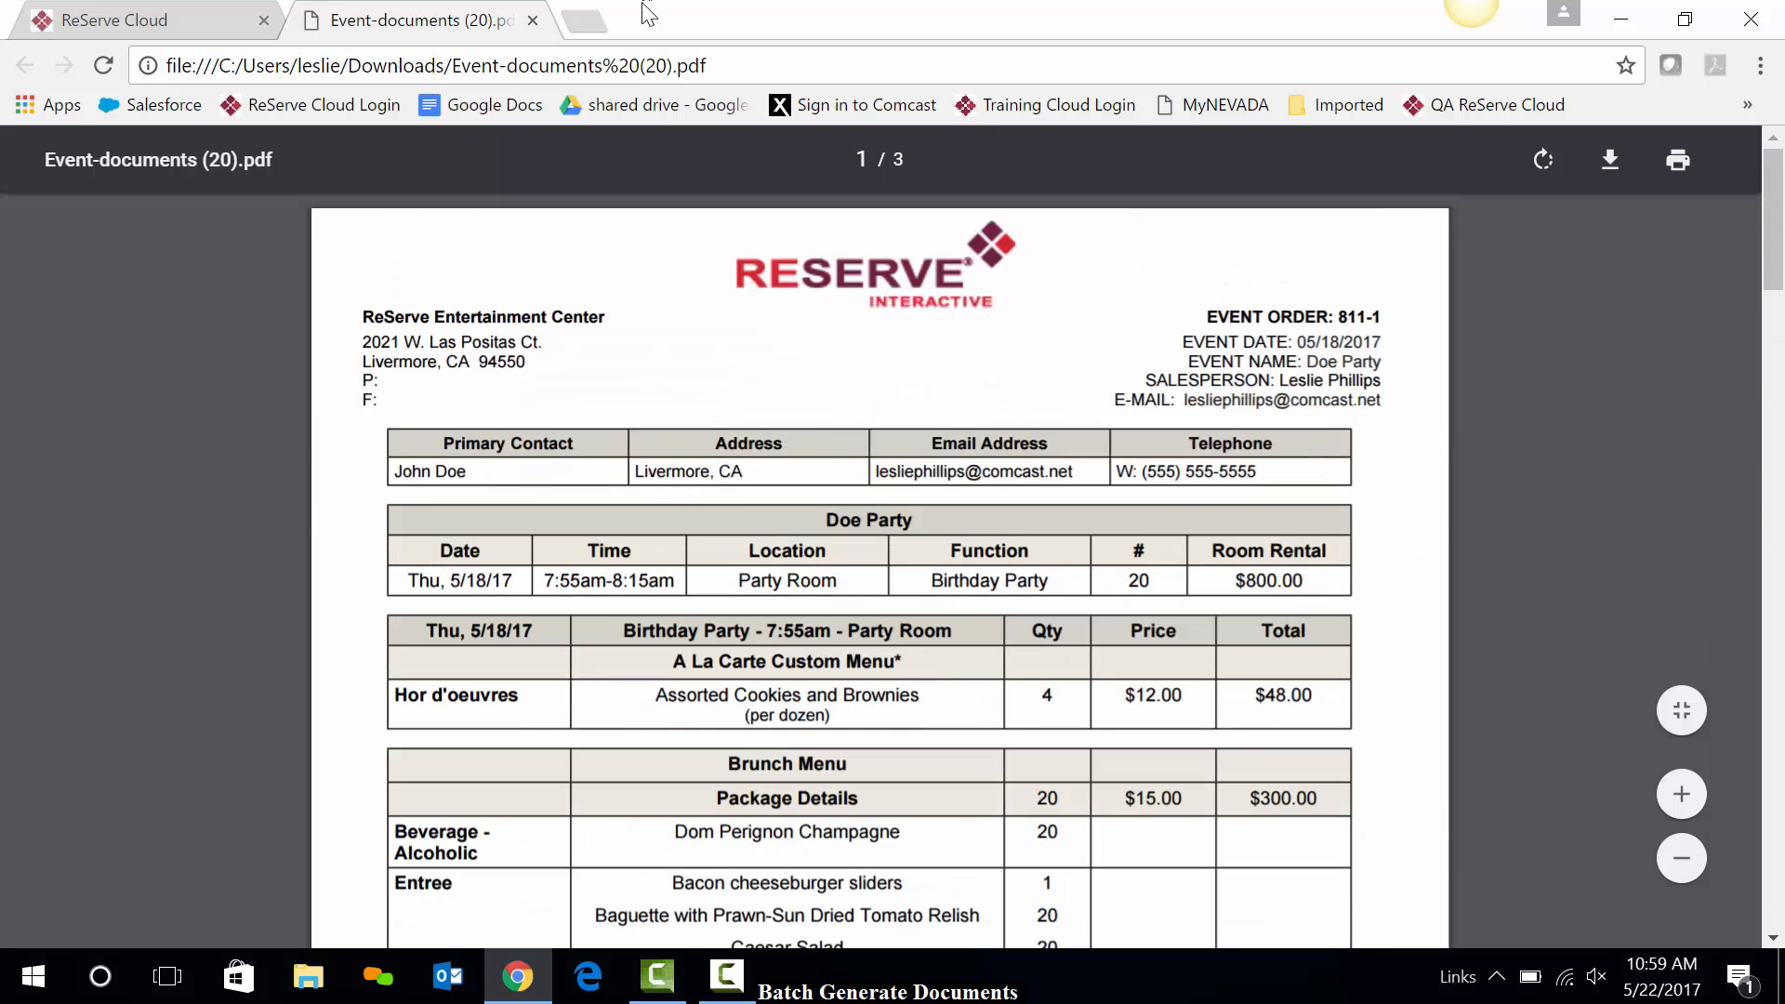
{"action": "left_click", "coordinate": [533, 20]}
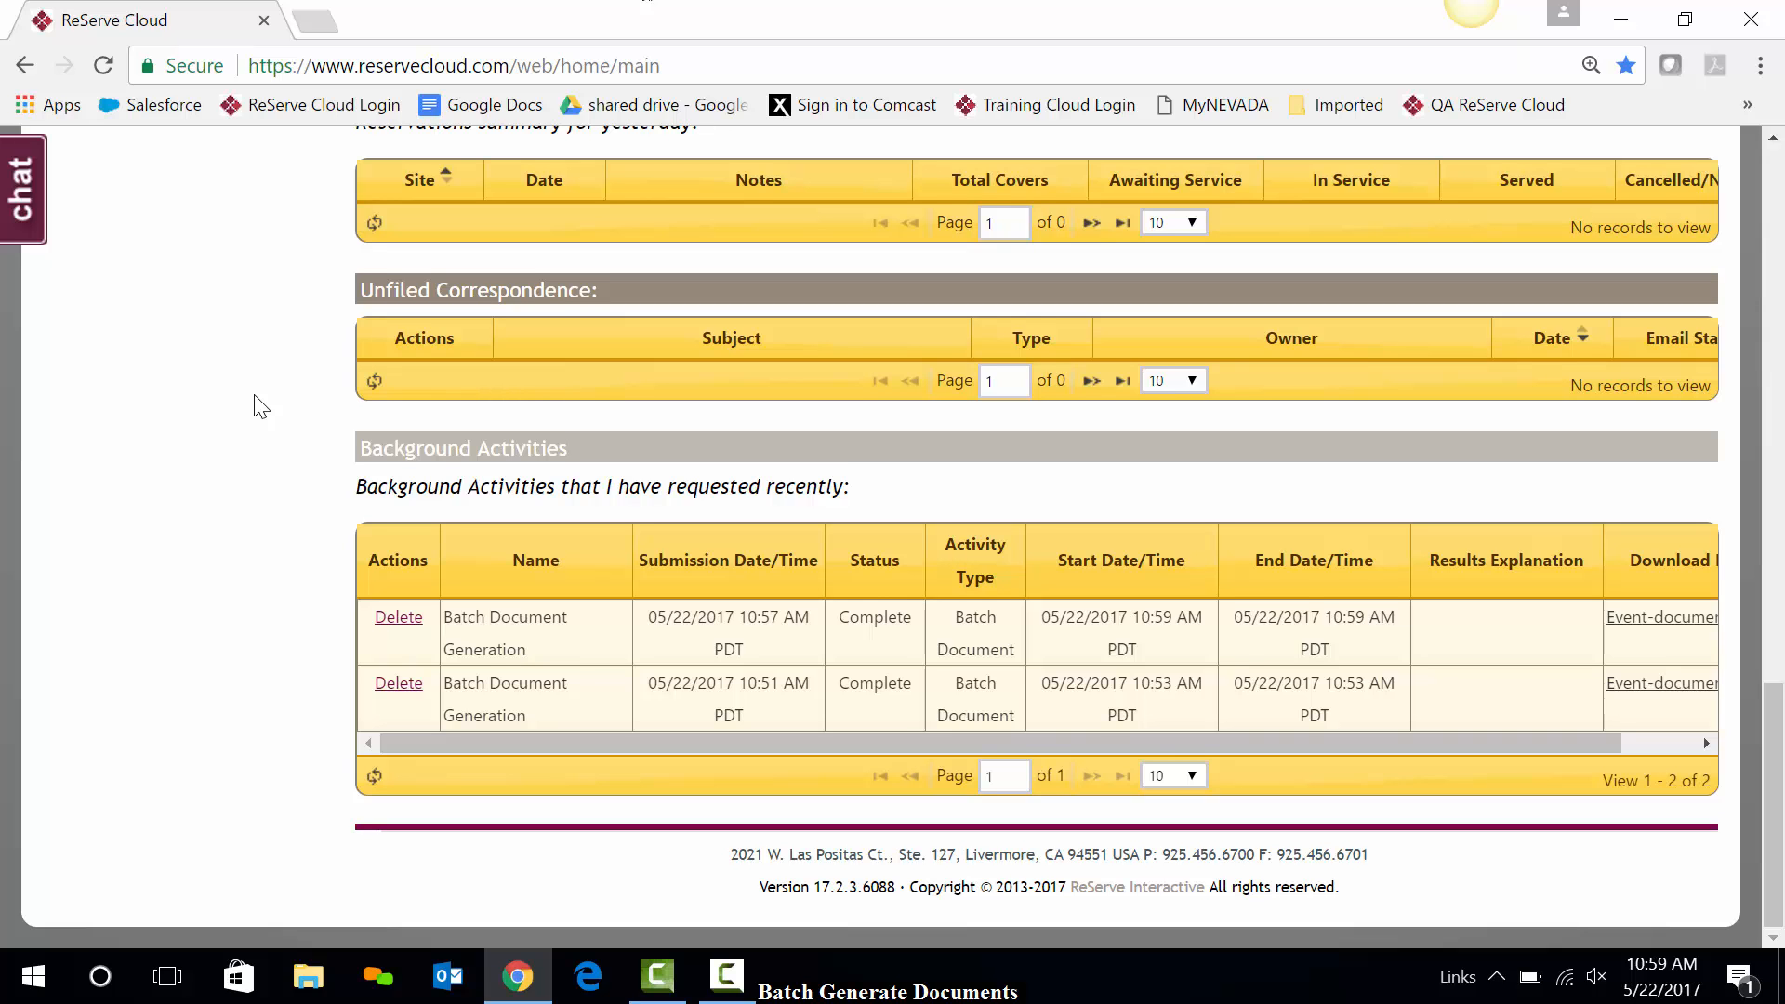
Return to batch document generation for events, review its filters and event list, and exit without generating anything.
{"action": "scroll", "coordinate": [260, 406], "scroll_direction": "up", "scroll_amount": 20}
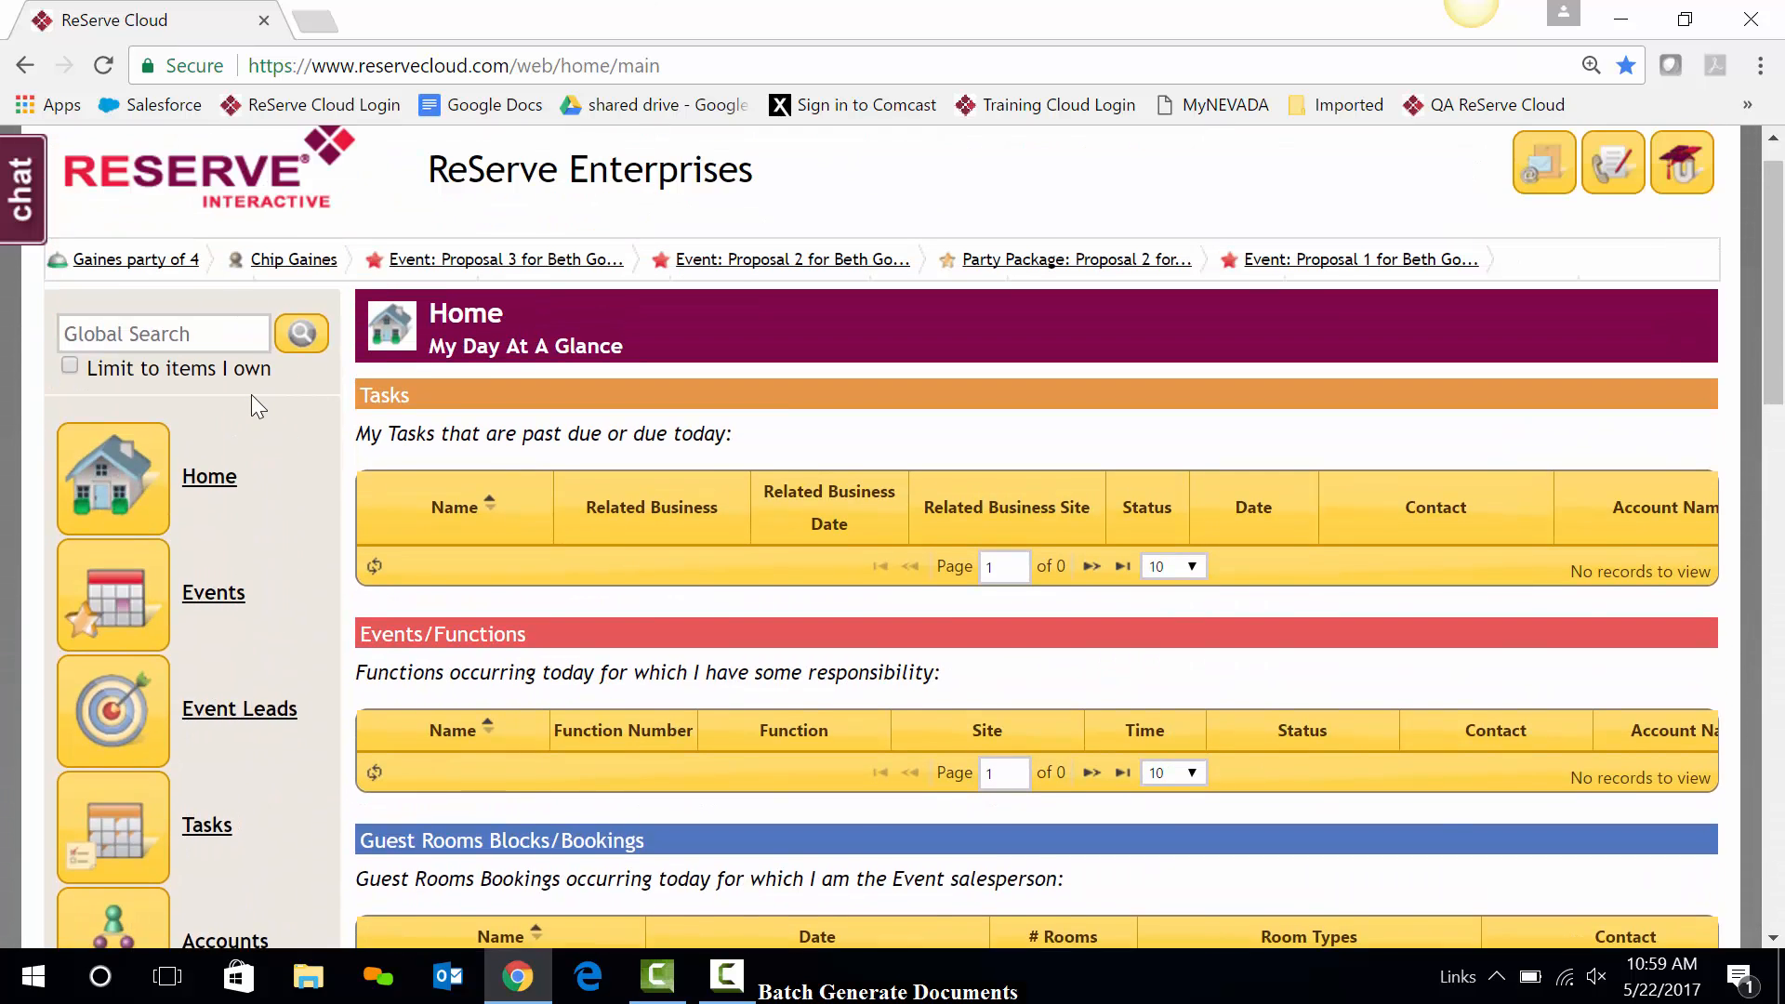
{"action": "scroll", "coordinate": [253, 406], "scroll_direction": "up", "scroll_amount": 1}
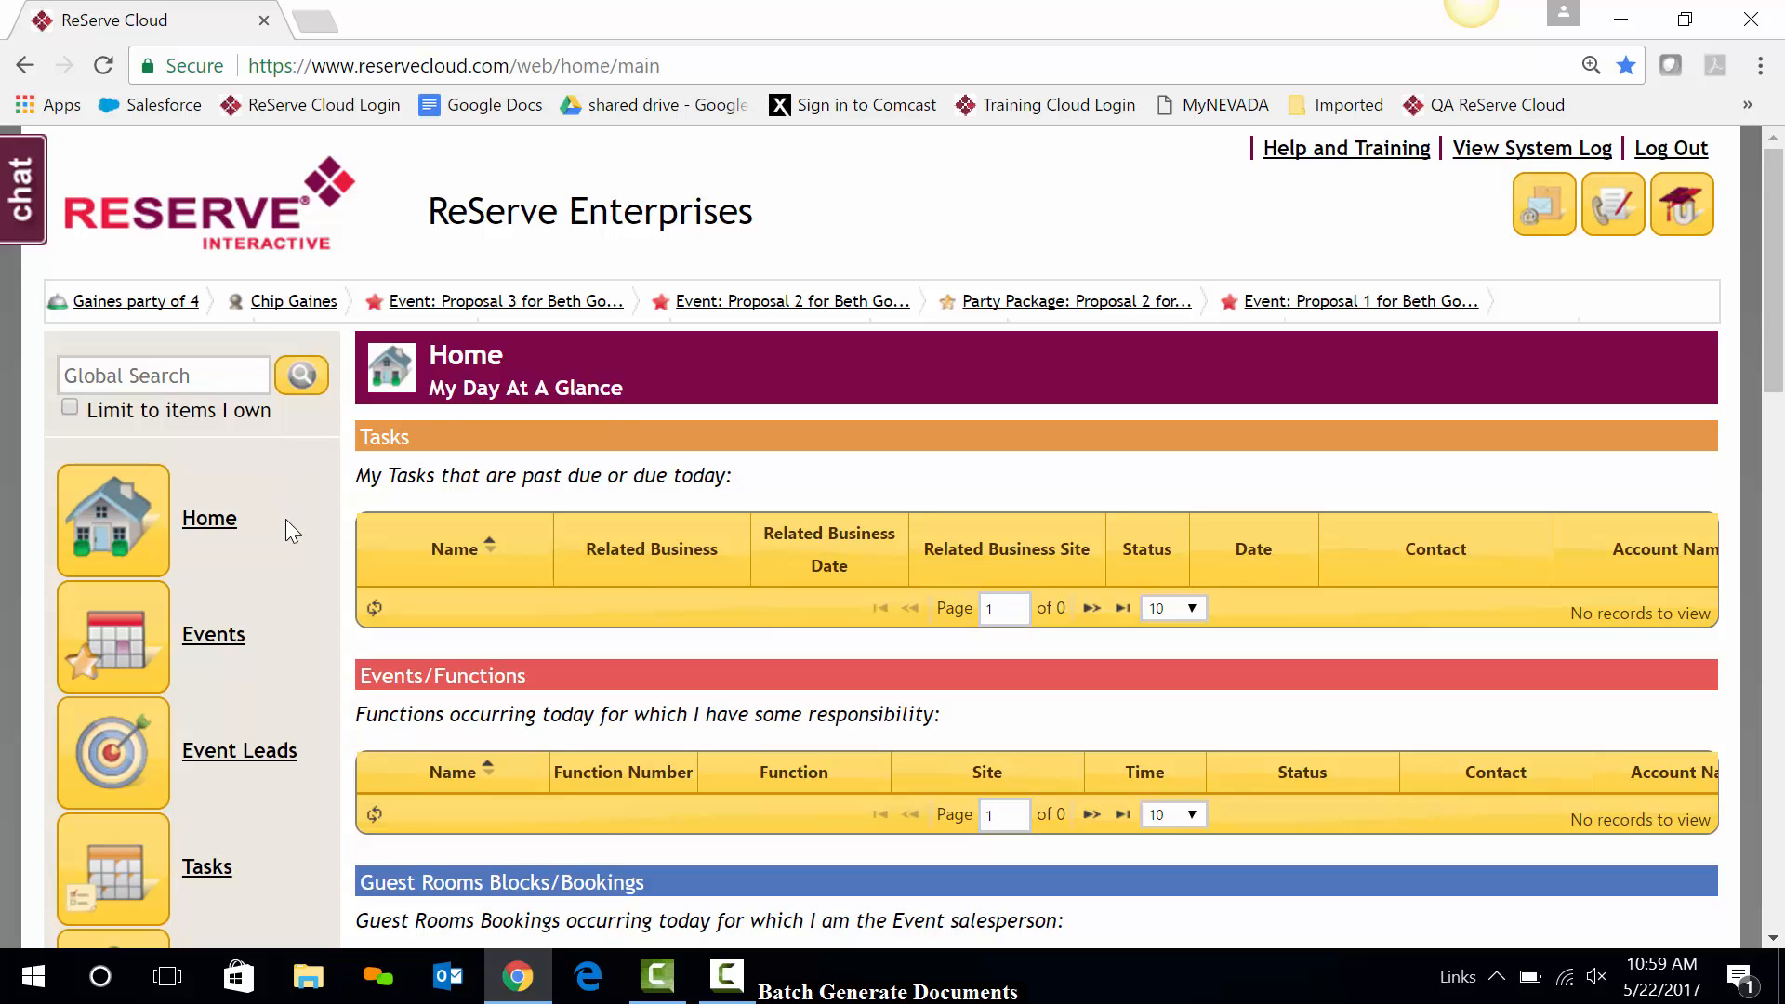
{"action": "left_click", "coordinate": [99, 641]}
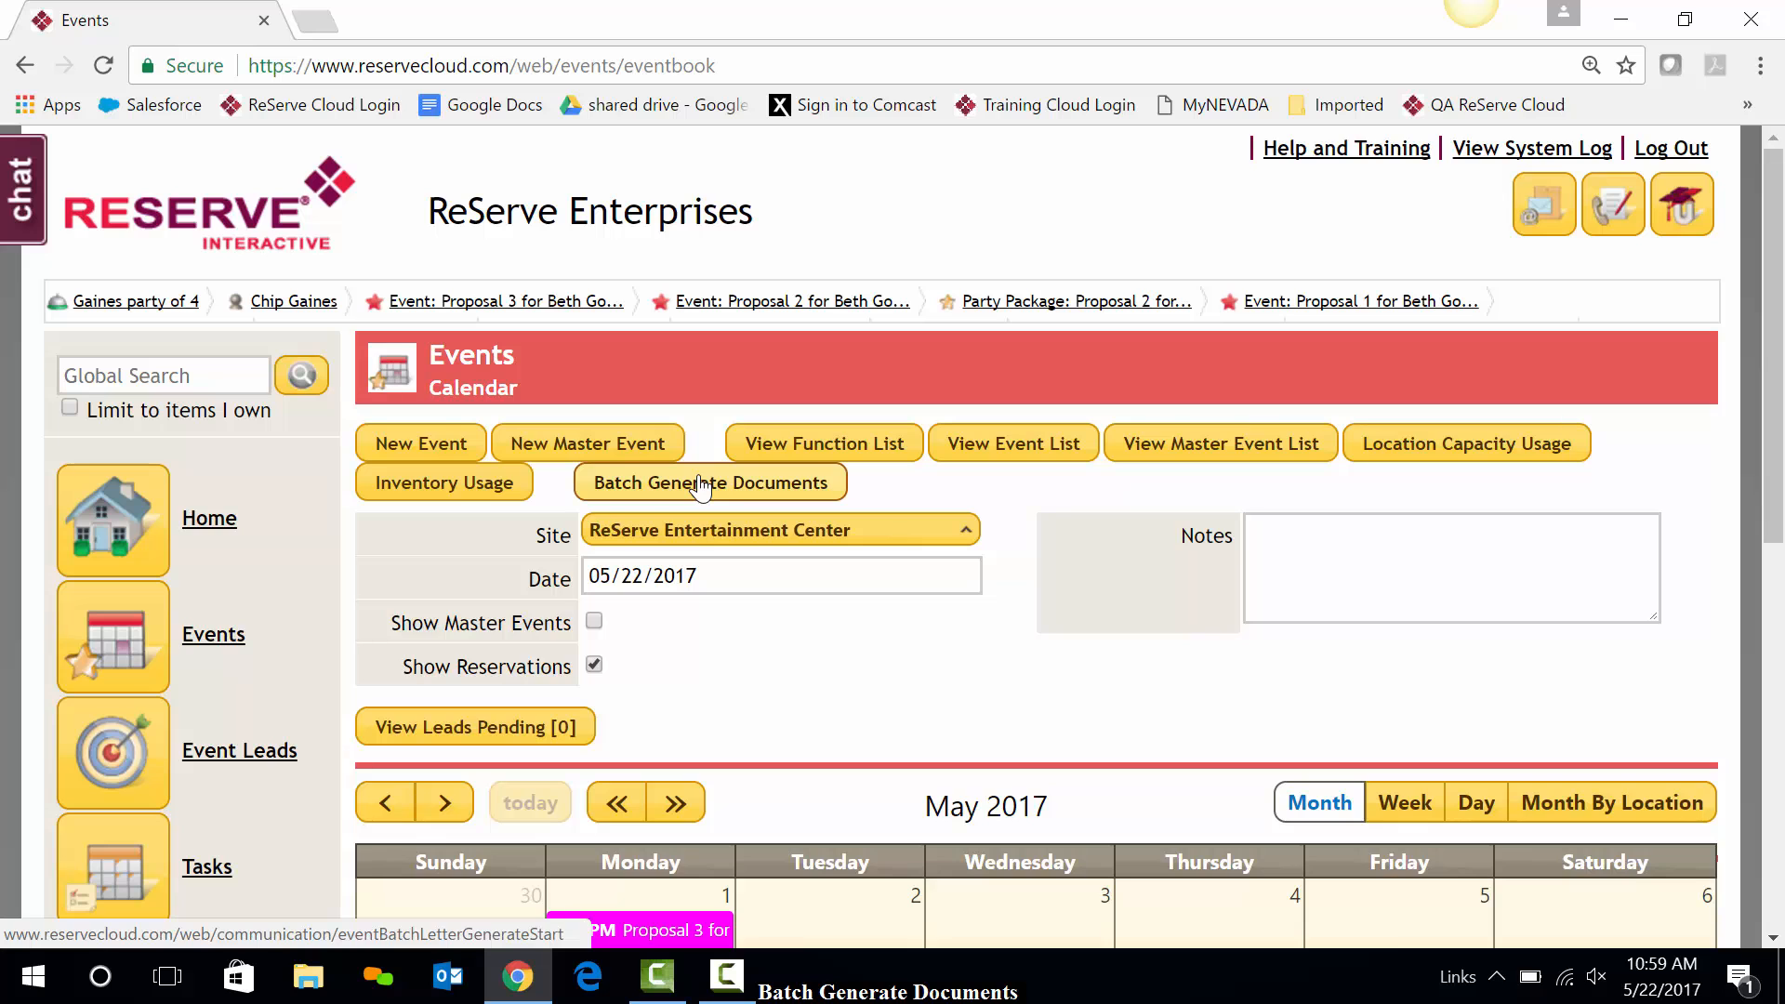
{"action": "left_click", "coordinate": [701, 484]}
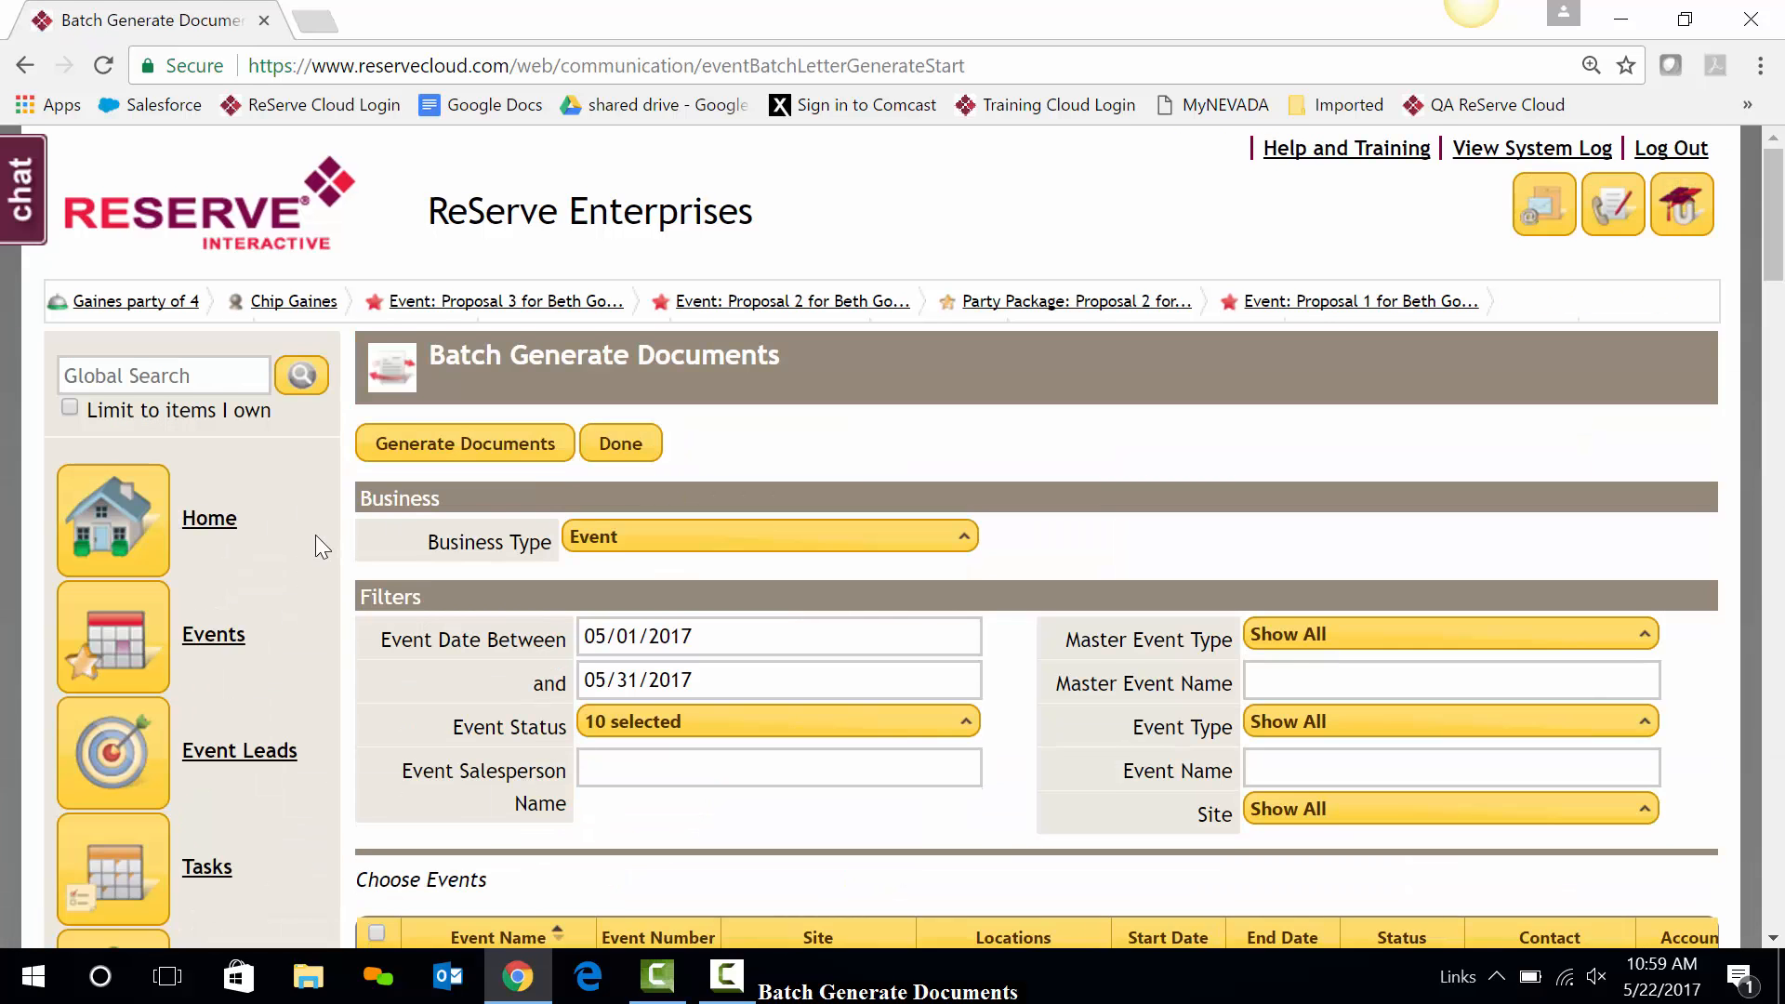
{"action": "scroll", "coordinate": [1353, 595], "scroll_direction": "down", "scroll_amount": 3}
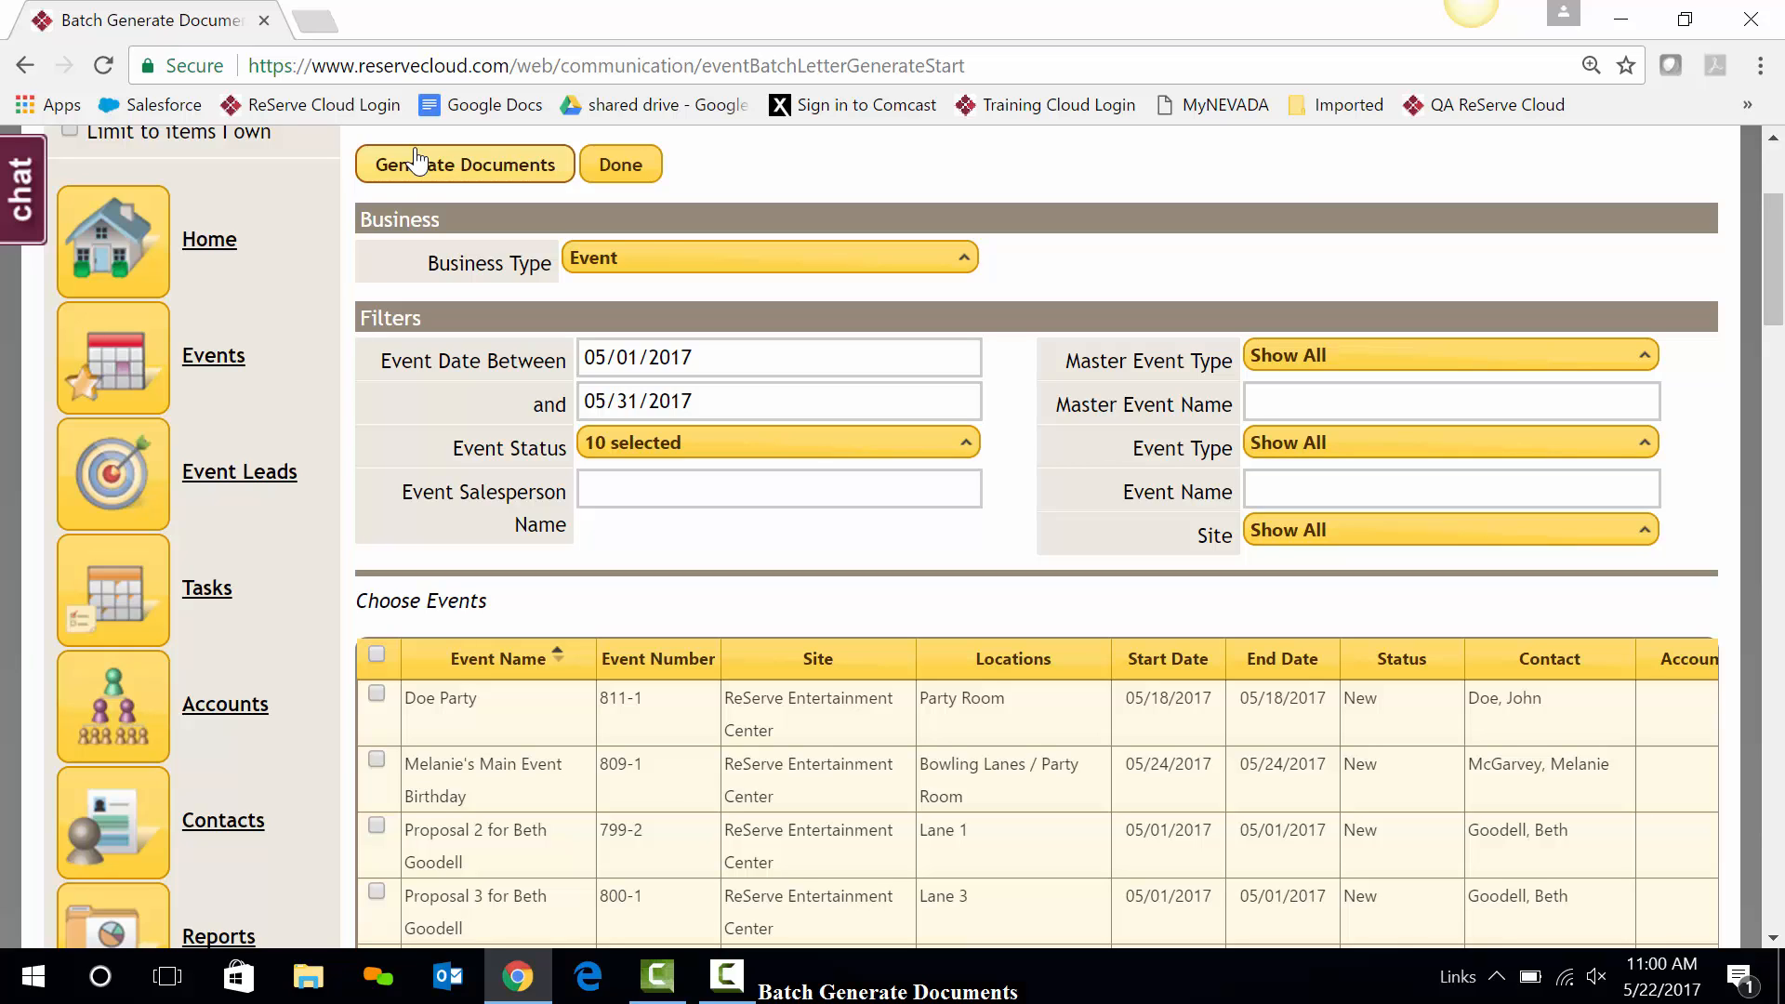
{"action": "left_click", "coordinate": [641, 171]}
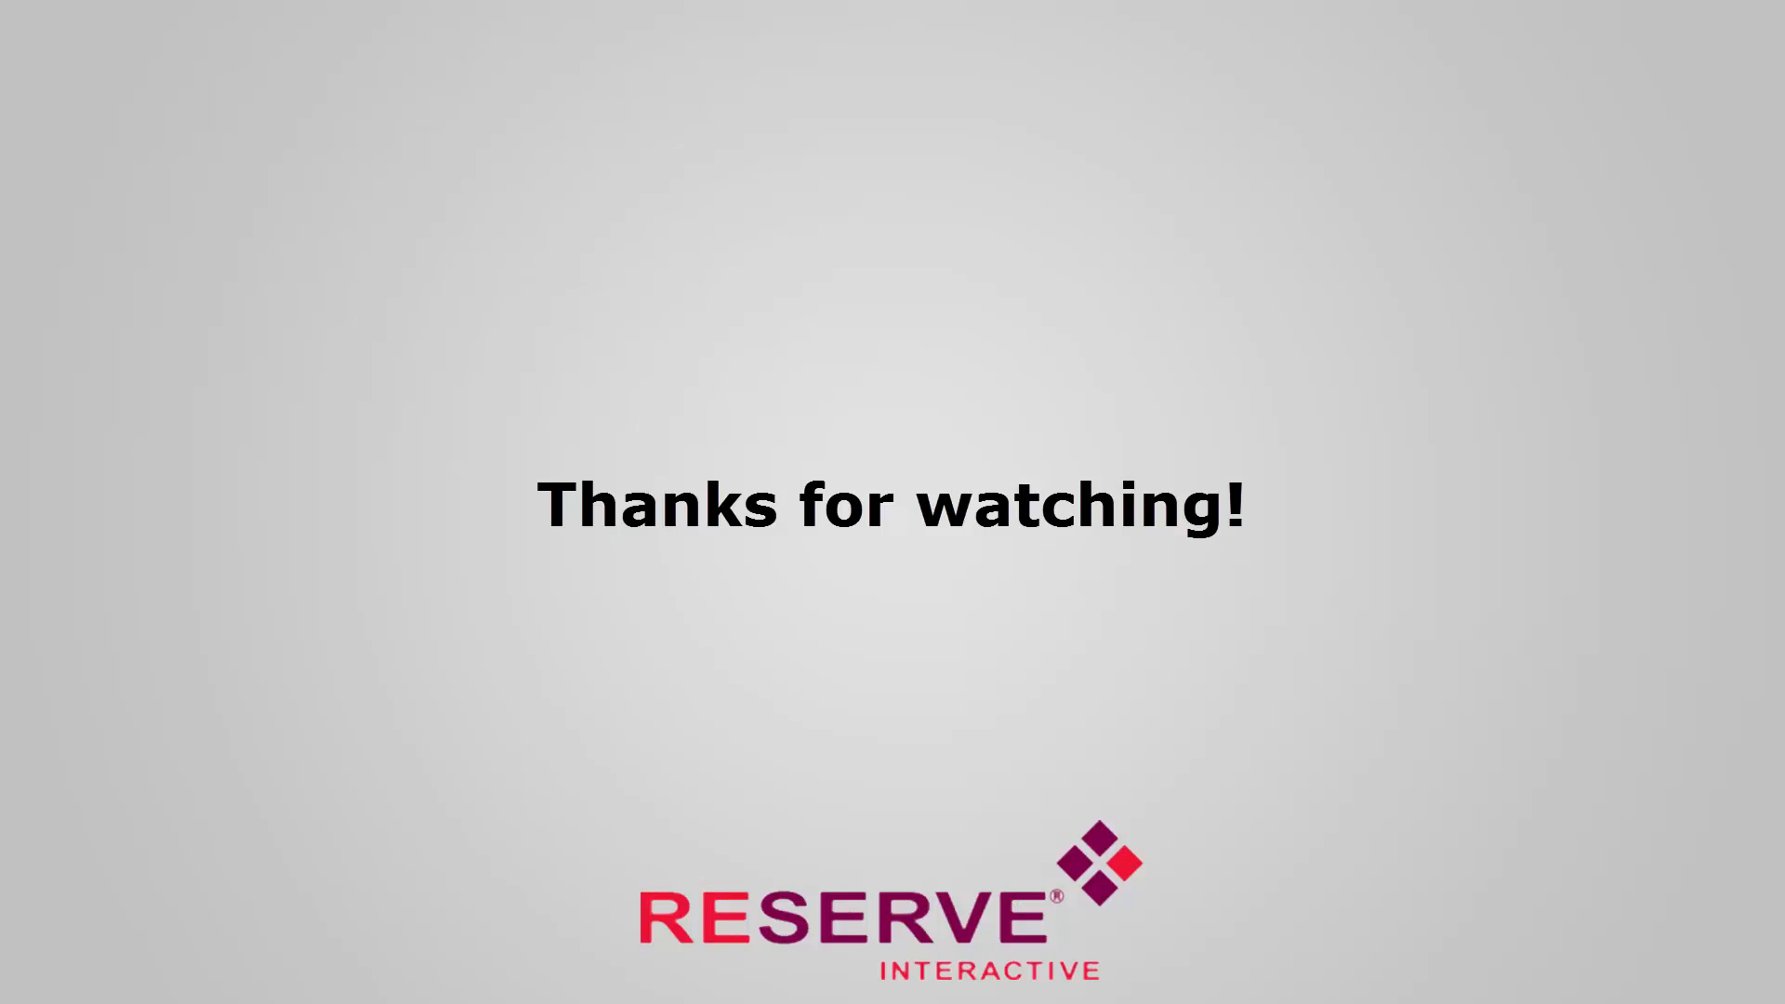